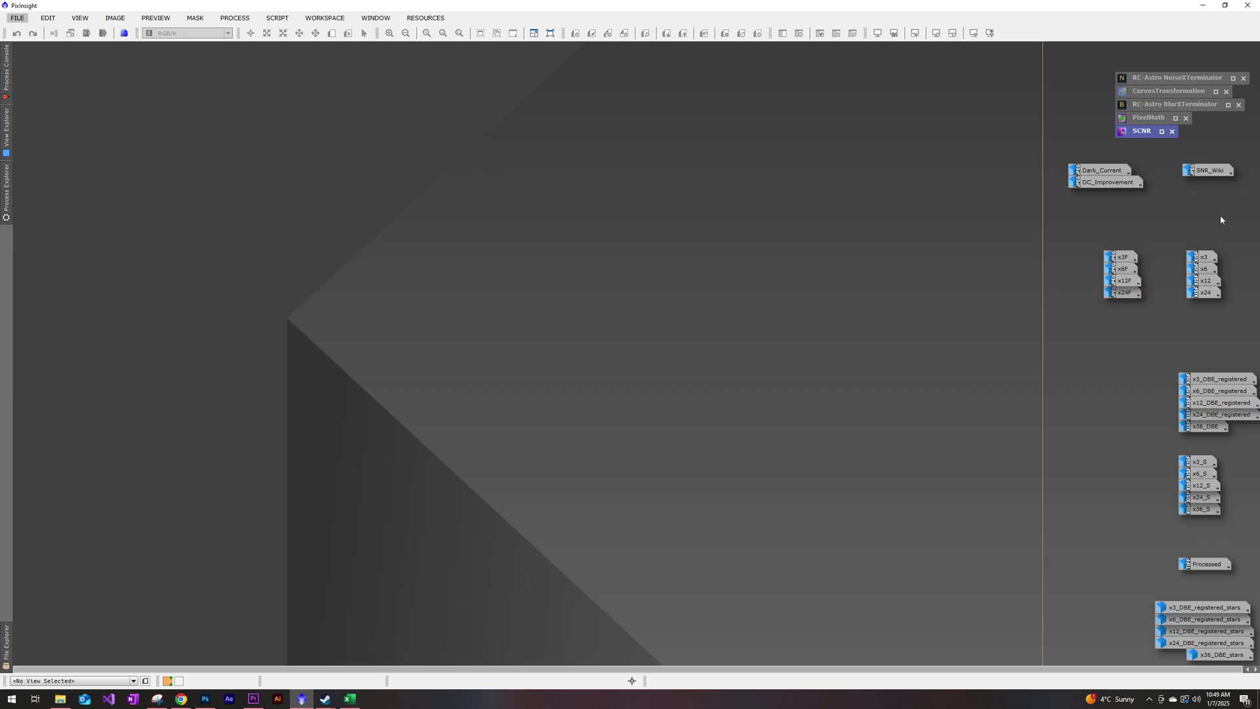
Open the SNR_Wiki signal-to-noise definition image, then minimize it to an icon.
{"action": "double_click", "coordinate": [1208, 171]}
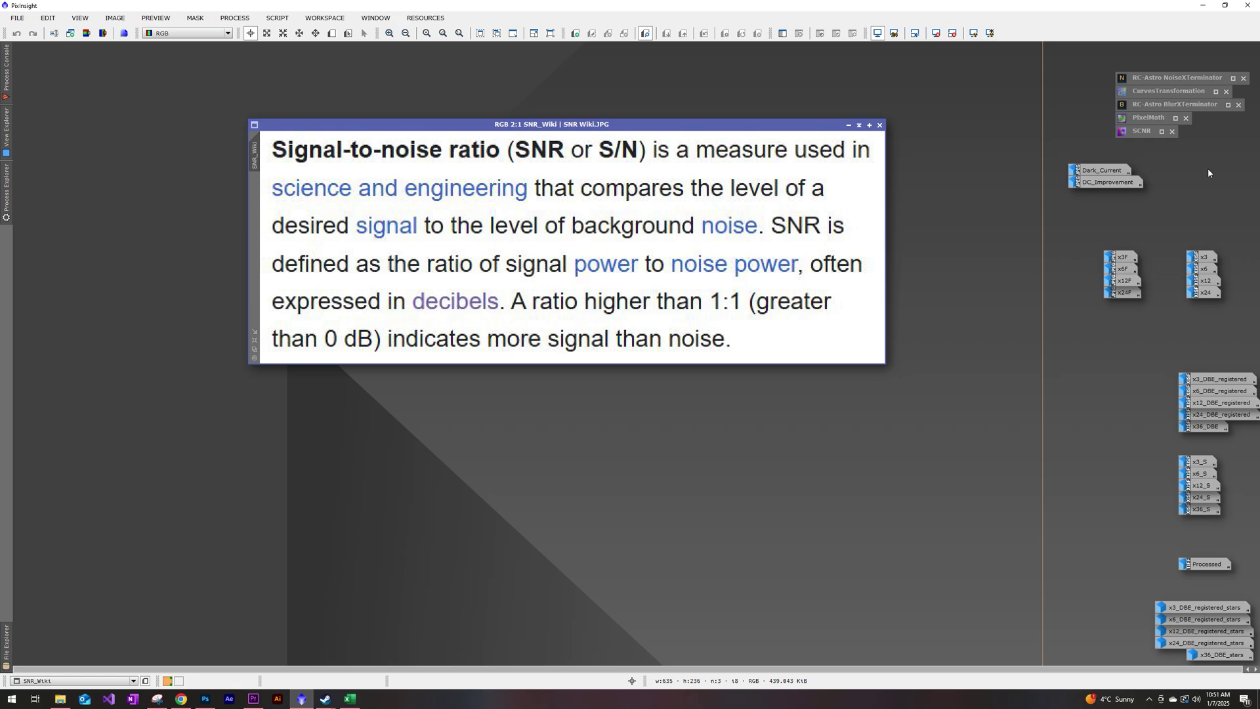
{"action": "left_click", "coordinate": [849, 124]}
Open the Dark_Current temperature chart and the DC_Improvement table showing the 55.39 factor.
{"action": "double_click", "coordinate": [1092, 172]}
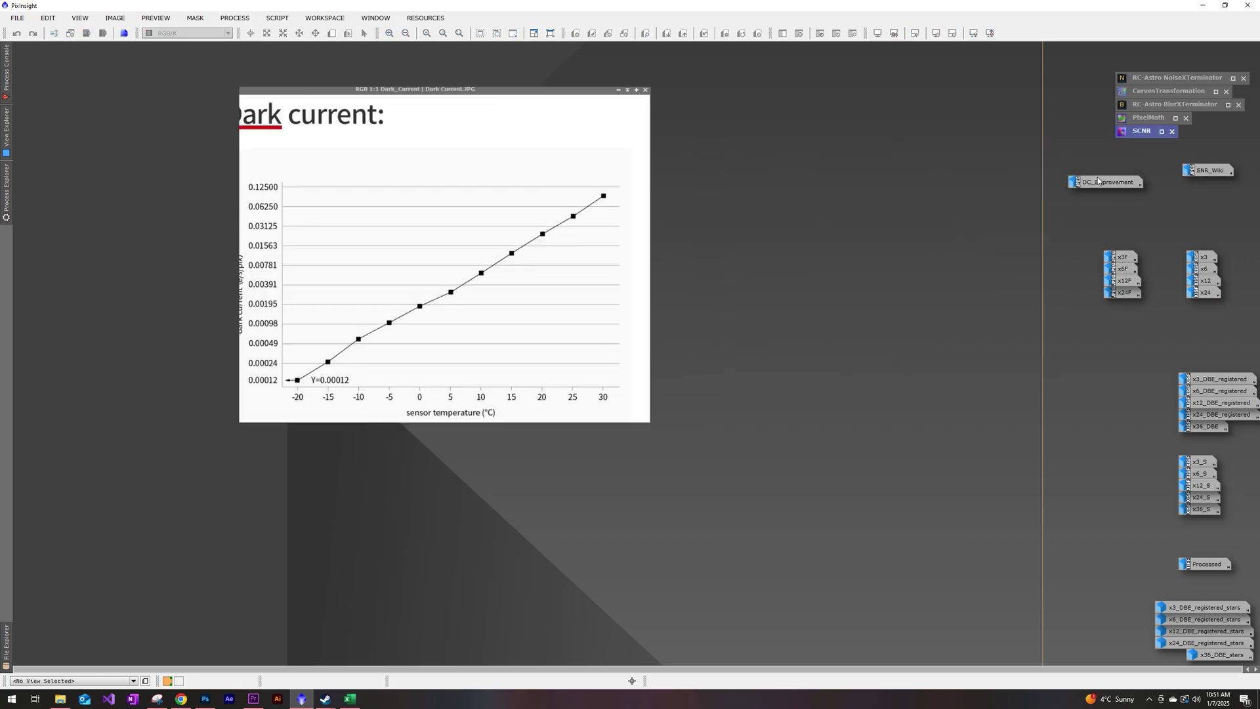
{"action": "double_click", "coordinate": [1103, 183]}
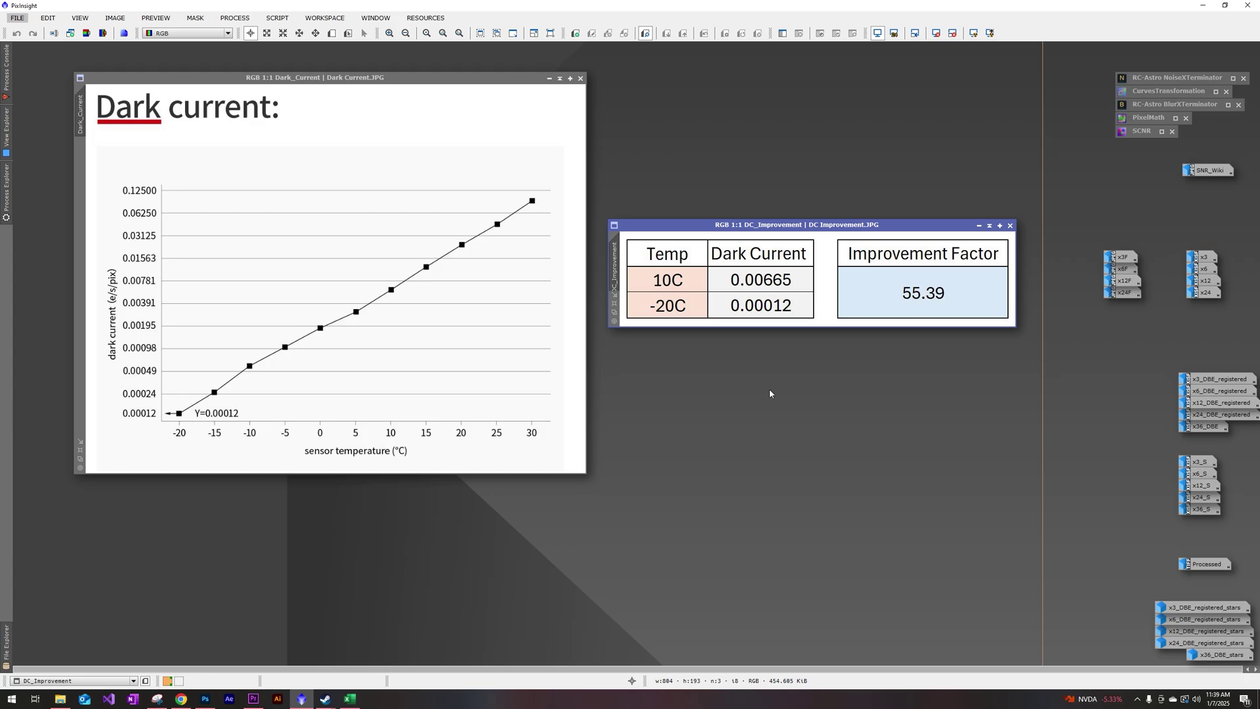
Minimize the Dark_Current chart so only the DC_Improvement table remains.
{"action": "left_click", "coordinate": [549, 78]}
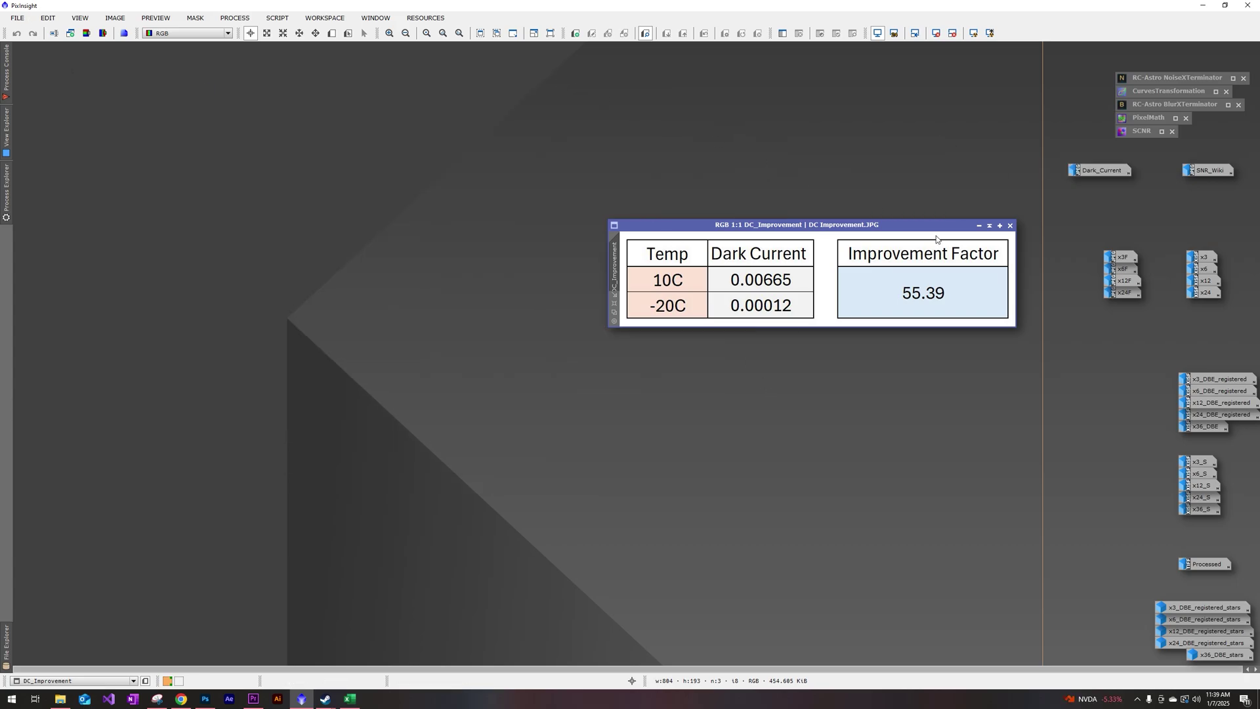
Minimize the DC_Improvement table and open the 3-, 6-, 12- and 24-frame labels.
{"action": "left_click", "coordinate": [979, 225]}
{"action": "double_click", "coordinate": [1123, 258]}
{"action": "double_click", "coordinate": [1124, 269]}
{"action": "double_click", "coordinate": [1125, 281]}
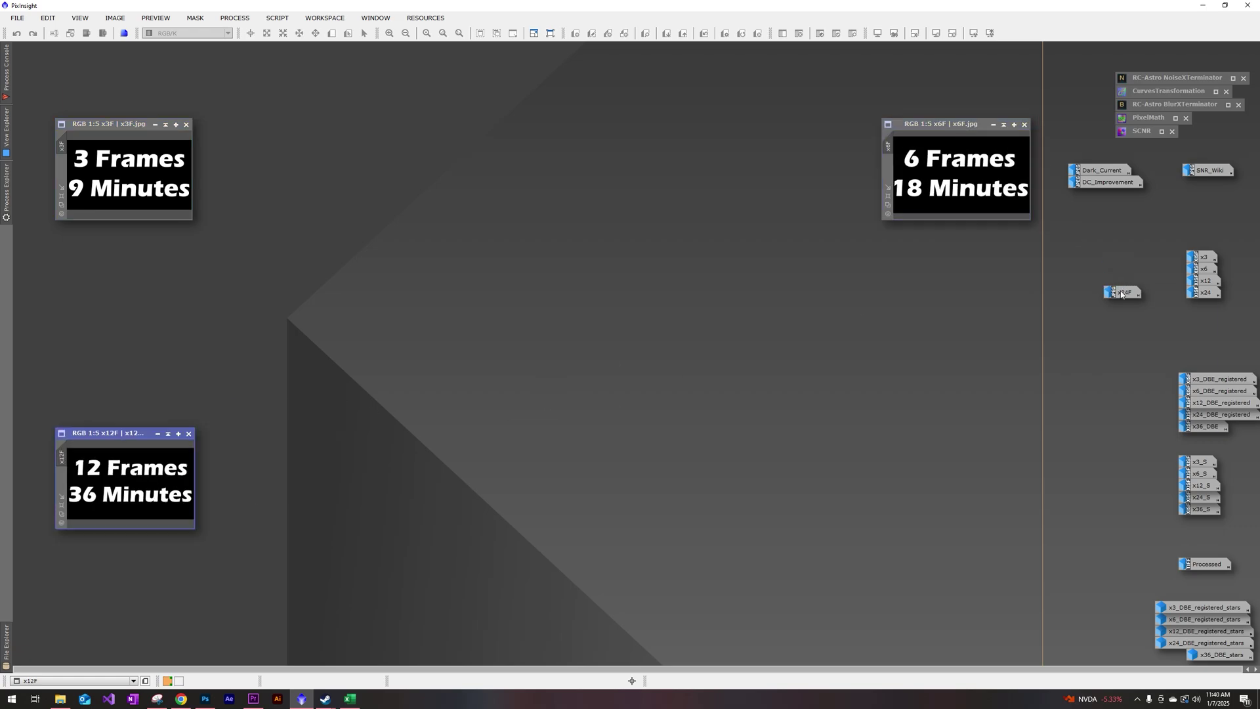
{"action": "double_click", "coordinate": [1125, 293]}
Open the x3, x6, x12 and x24 galaxy stacks.
{"action": "double_click", "coordinate": [1204, 256]}
{"action": "double_click", "coordinate": [1205, 268]}
{"action": "double_click", "coordinate": [1206, 280]}
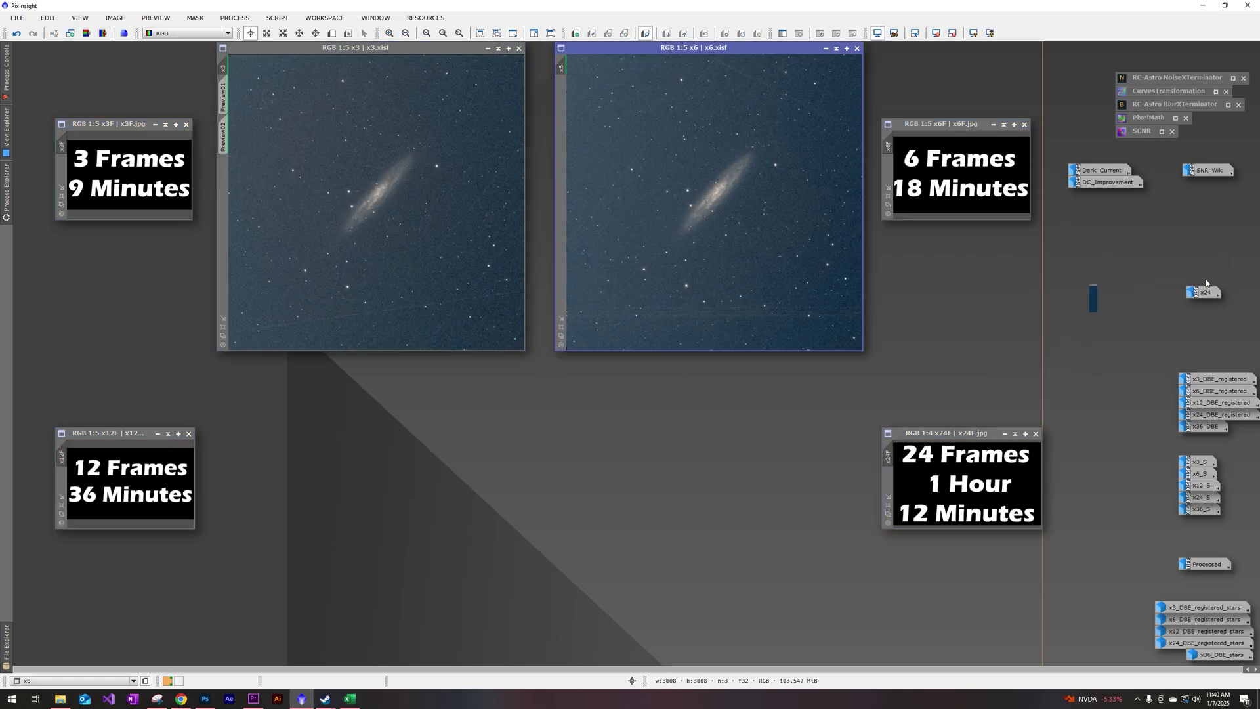
{"action": "double_click", "coordinate": [1206, 293]}
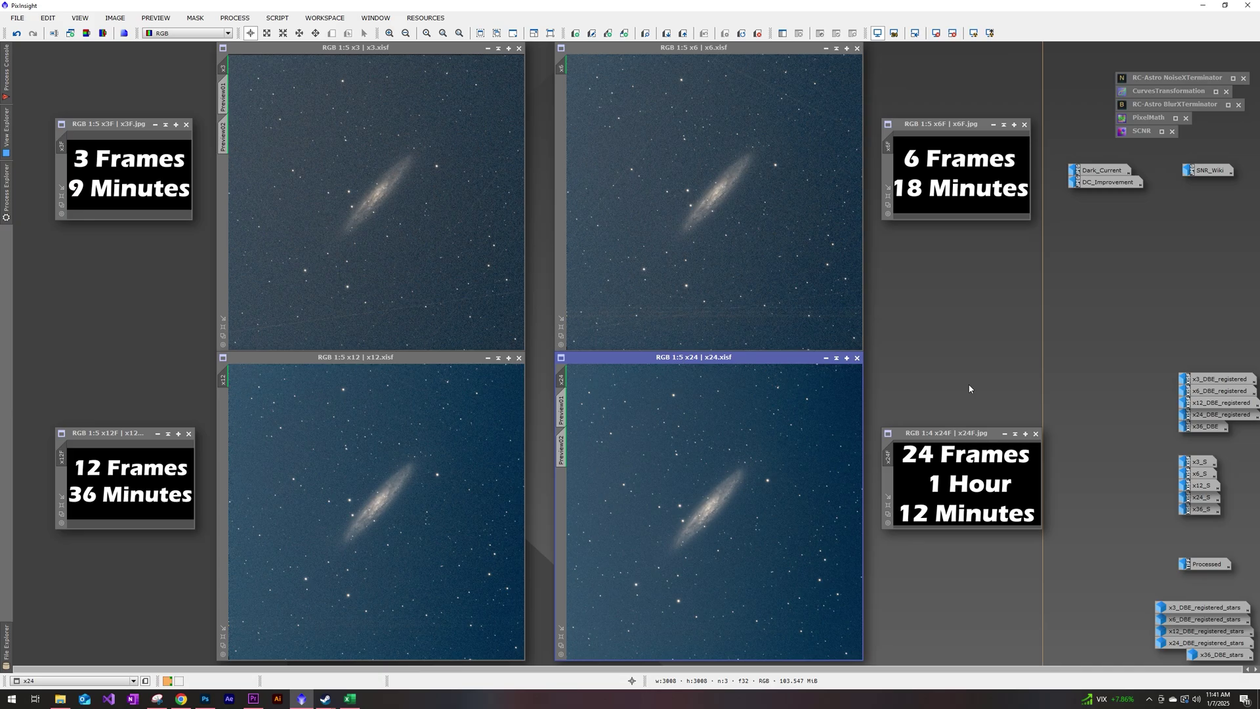
Minimize the x12 and x6 stacks and their 6- and 12-frame labels.
{"action": "left_click", "coordinate": [487, 358]}
{"action": "left_click", "coordinate": [825, 49]}
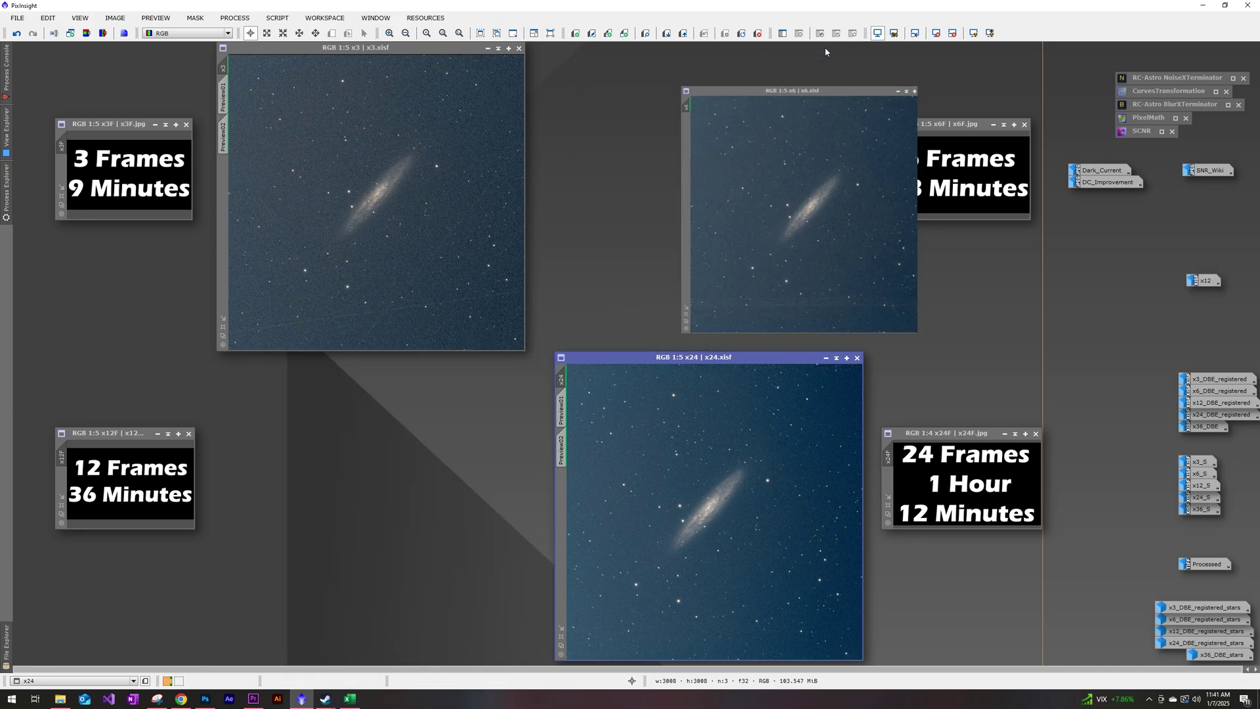
{"action": "left_click", "coordinate": [994, 125]}
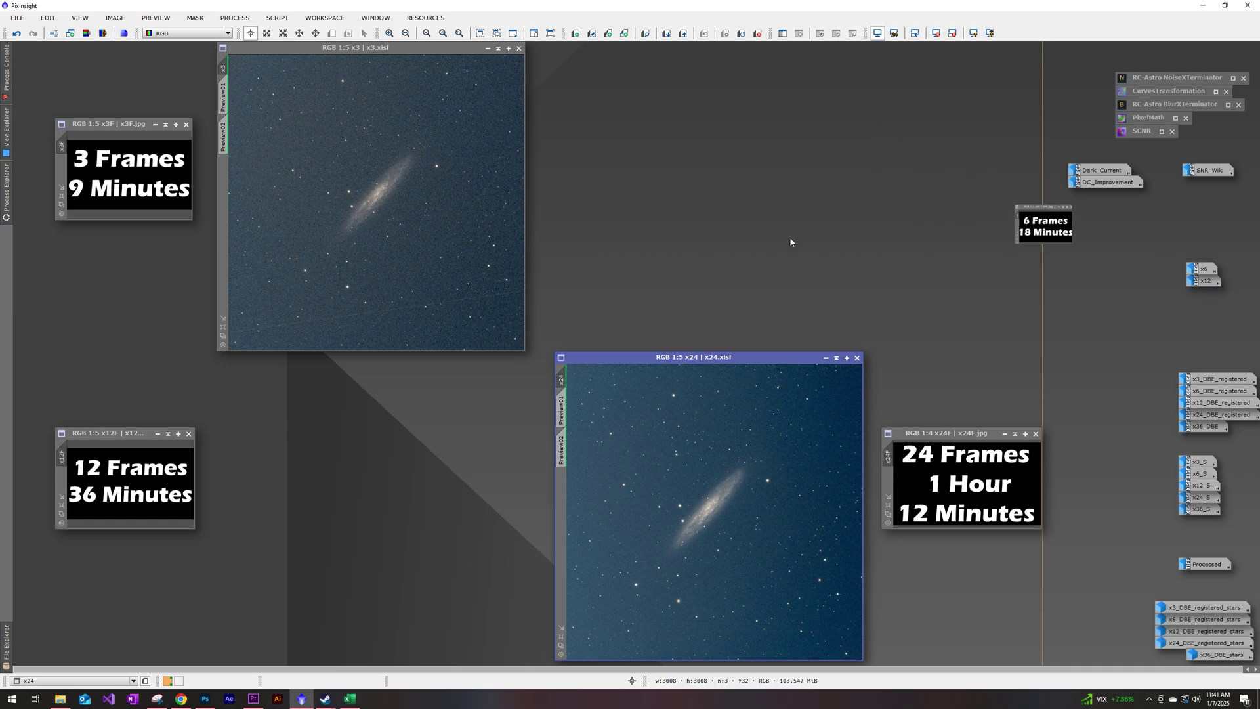
{"action": "left_click", "coordinate": [157, 435]}
Arrange x3 and x24 side by side with their labels, each showing its Preview01 star-field crop.
{"action": "left_click_drag", "start_coordinate": [348, 48], "coordinate": [357, 196]}
{"action": "left_click_drag", "start_coordinate": [641, 359], "coordinate": [621, 196]}
{"action": "left_click_drag", "start_coordinate": [956, 435], "coordinate": [936, 301]}
{"action": "left_click_drag", "start_coordinate": [128, 119], "coordinate": [147, 294]}
{"action": "left_click", "coordinate": [231, 244]}
{"action": "left_click", "coordinate": [542, 246]}
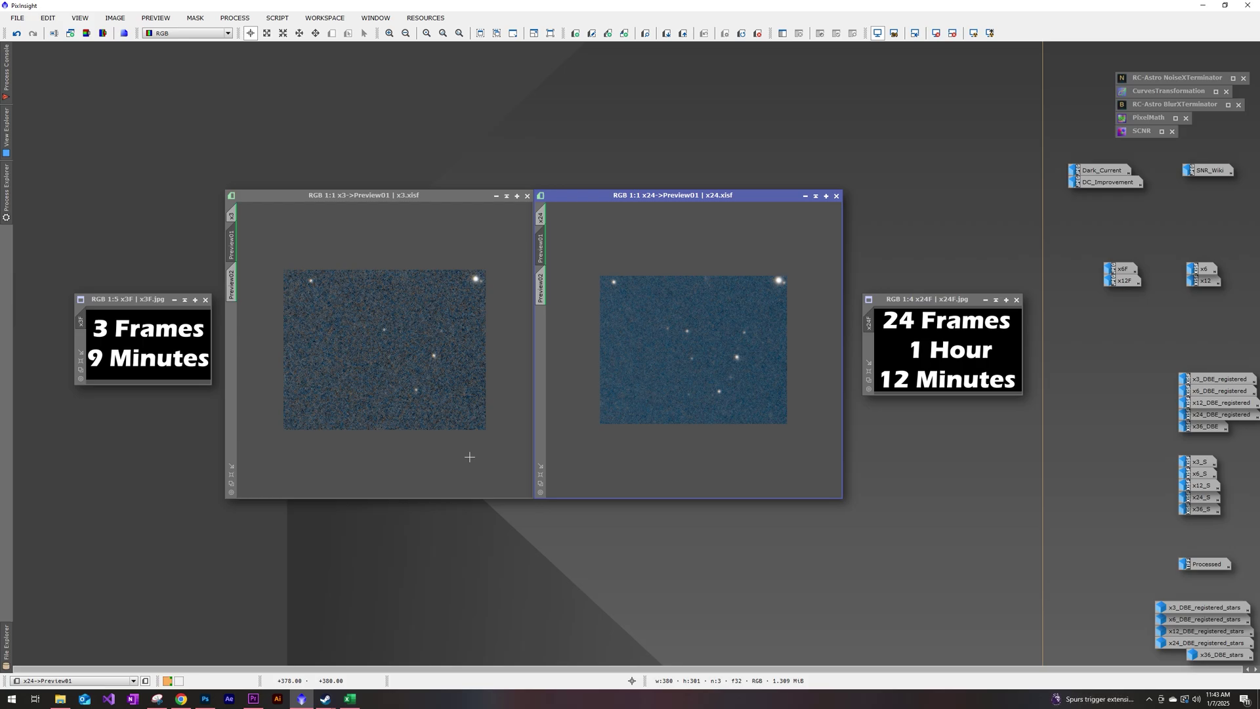
Show the Preview02 galaxy-edge crop in both the x3 and x24 windows.
{"action": "left_click", "coordinate": [231, 283]}
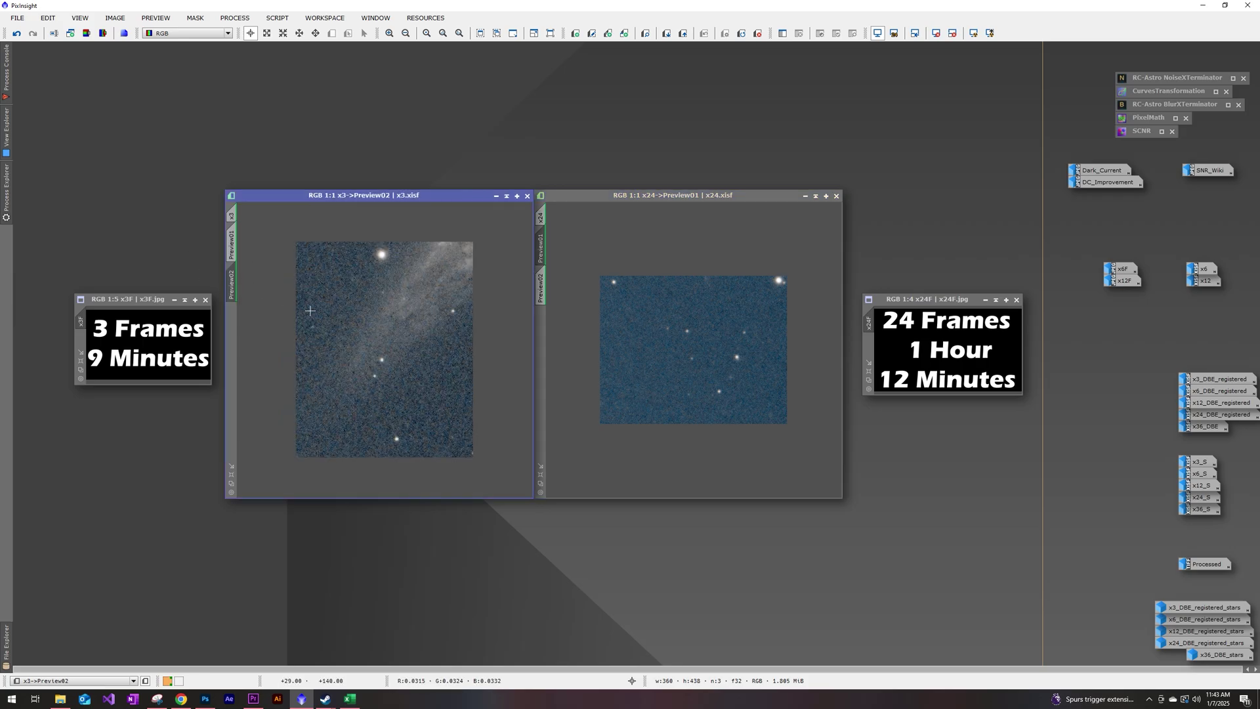
{"action": "left_click", "coordinate": [540, 286]}
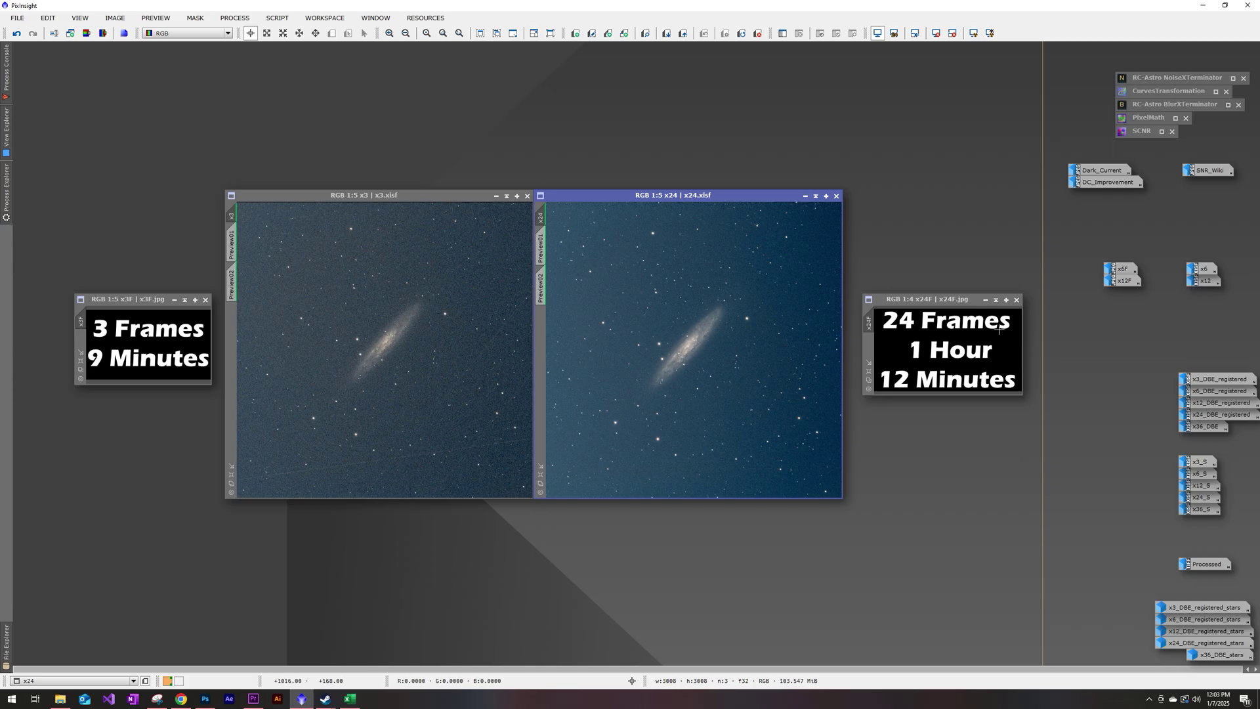
Minimize the 24- and 3-frame labels and the x3 and x24 stacks.
{"action": "left_click", "coordinate": [986, 300]}
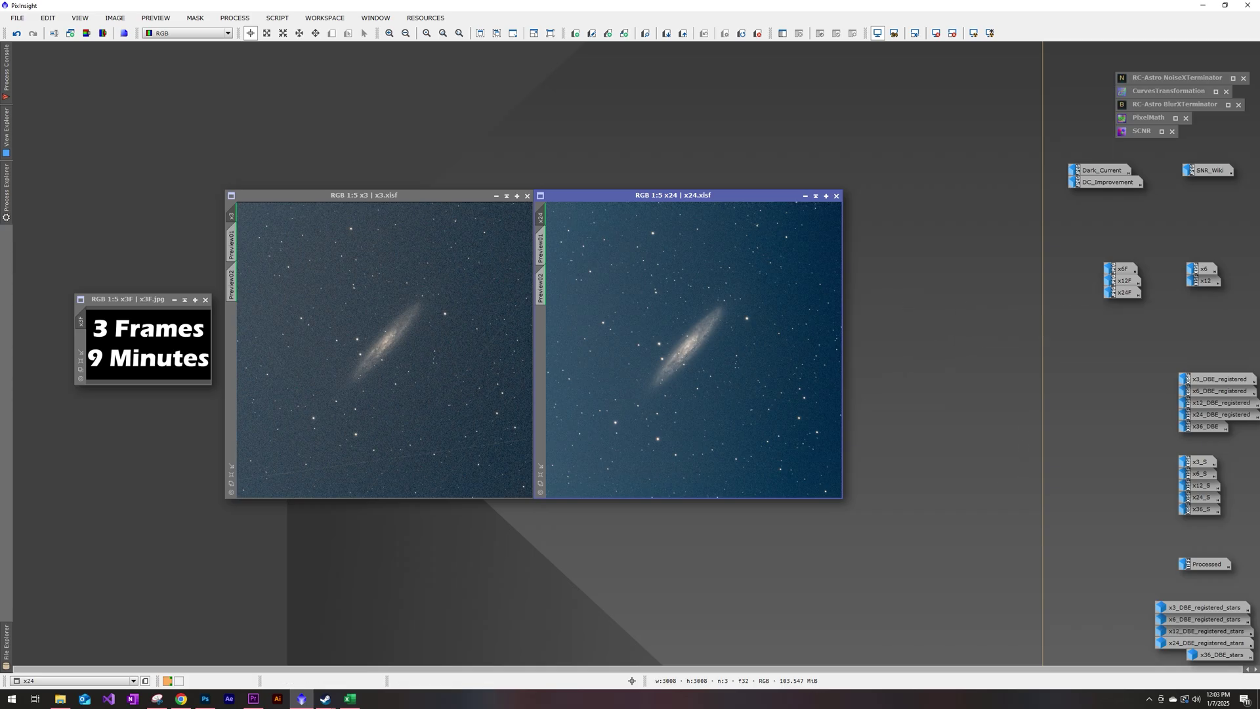
{"action": "left_click", "coordinate": [174, 299]}
{"action": "left_click", "coordinate": [496, 196]}
{"action": "left_click", "coordinate": [806, 195]}
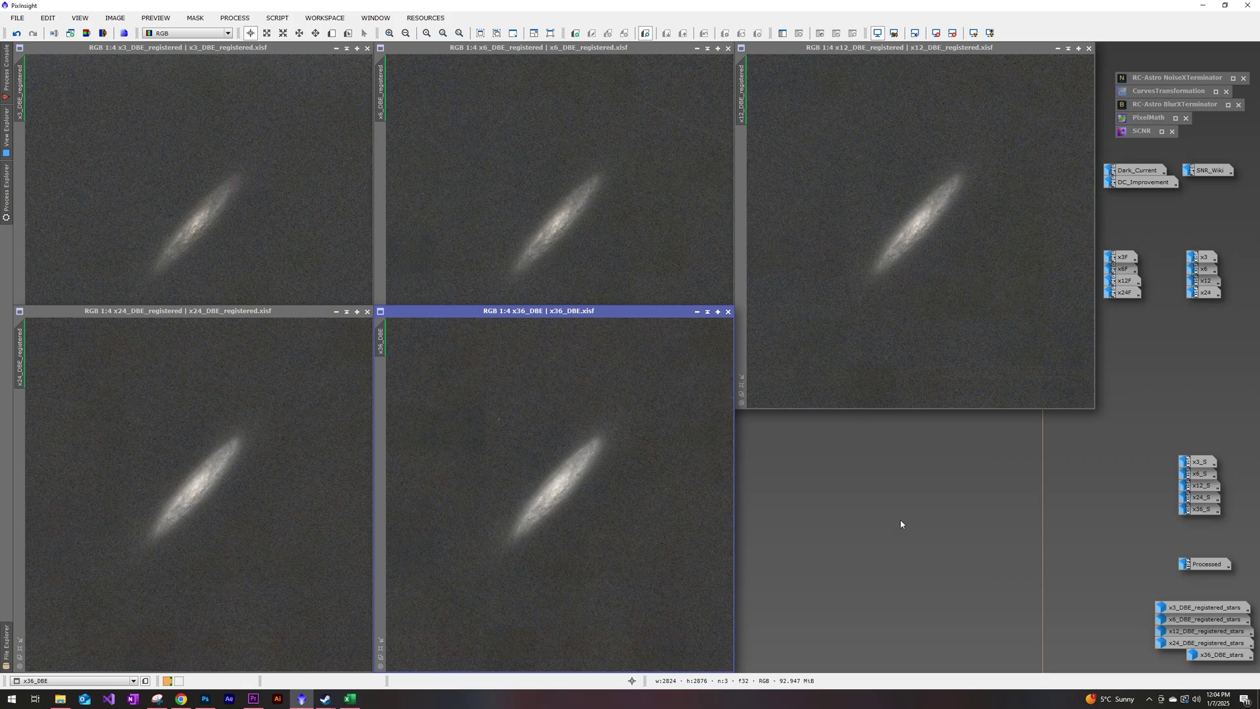
Minimize the x24, x6 and x12 DBE stacks and line up x3_DBE_registered beside x36_DBE.
{"action": "left_click", "coordinate": [336, 312]}
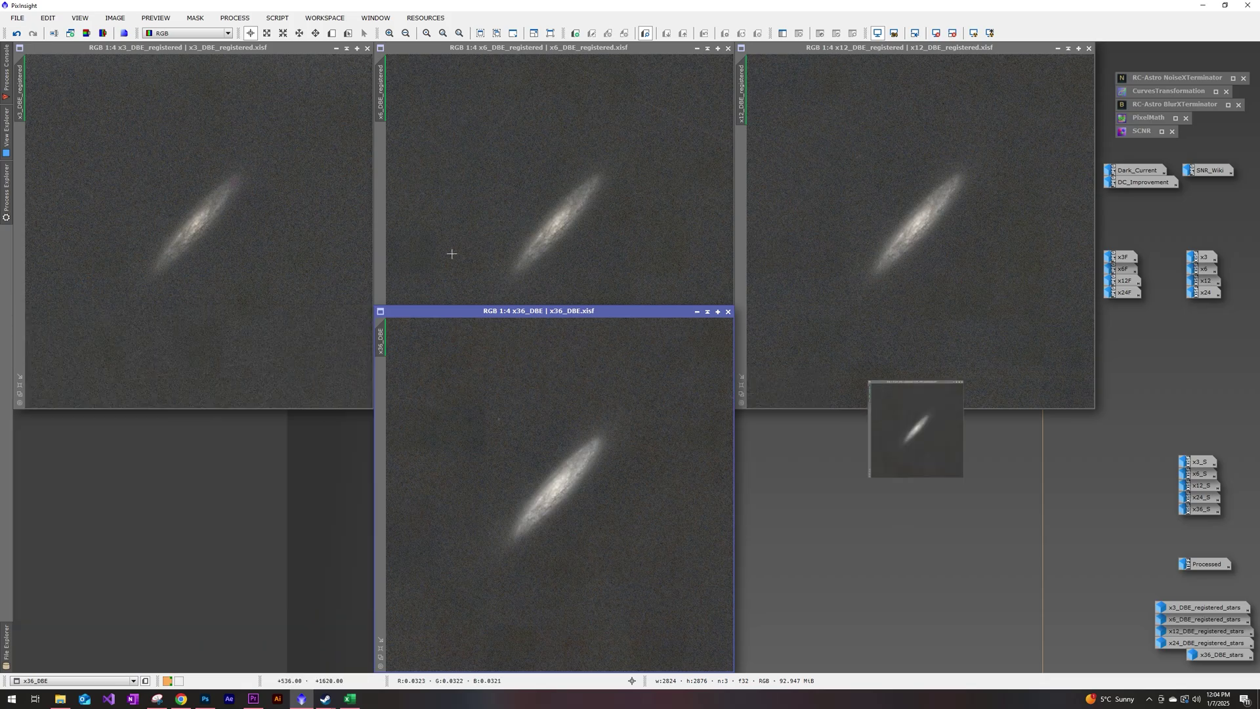
{"action": "left_click", "coordinate": [697, 47]}
{"action": "left_click", "coordinate": [1057, 48]}
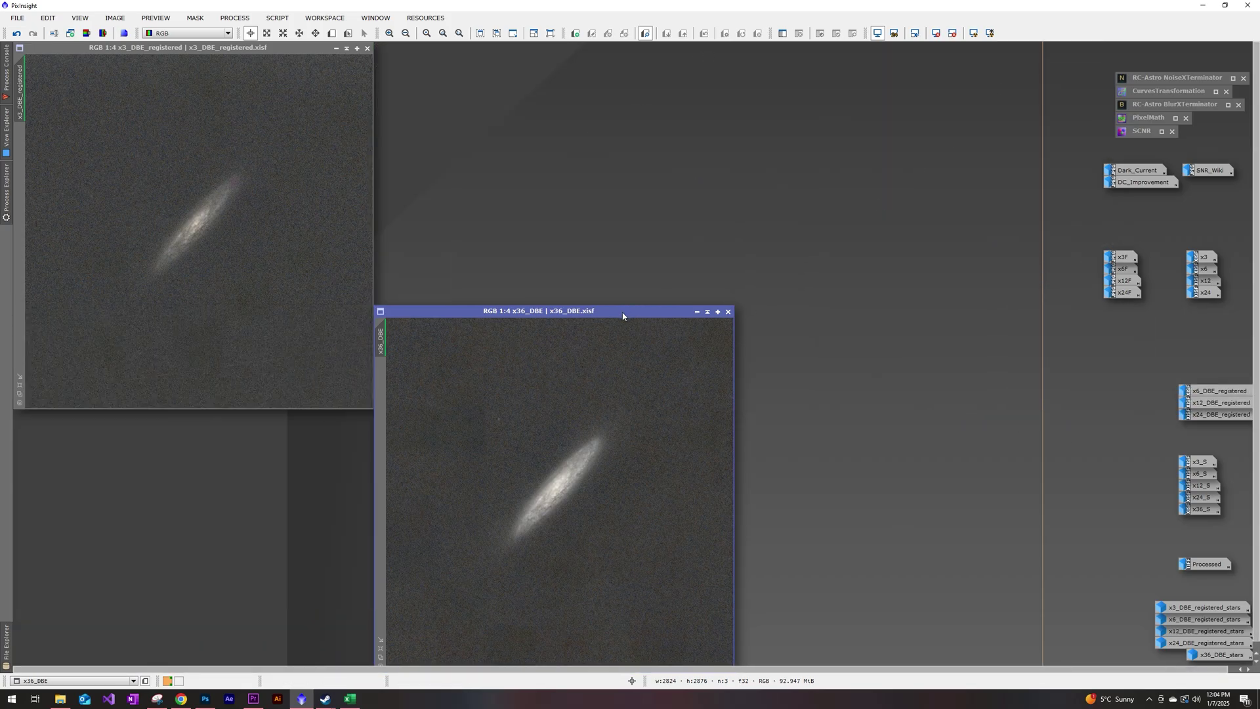
{"action": "left_click_drag", "start_coordinate": [586, 313], "coordinate": [850, 169]}
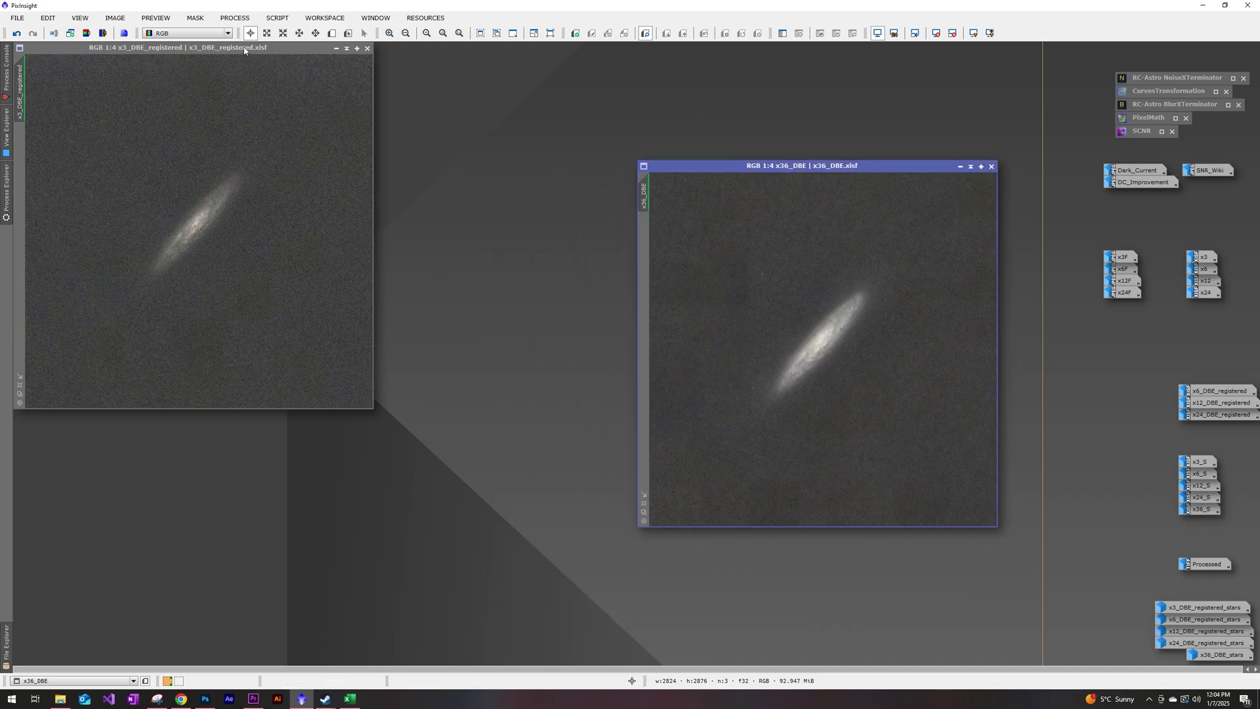
{"action": "left_click_drag", "start_coordinate": [244, 48], "coordinate": [460, 166]}
{"action": "left_click_drag", "start_coordinate": [672, 168], "coordinate": [634, 169]}
Zoom into x3_DBE_registered, then minimize both x36_DBE and x3_DBE_registered to icons.
{"action": "key", "text": "ctrl+Tab"}
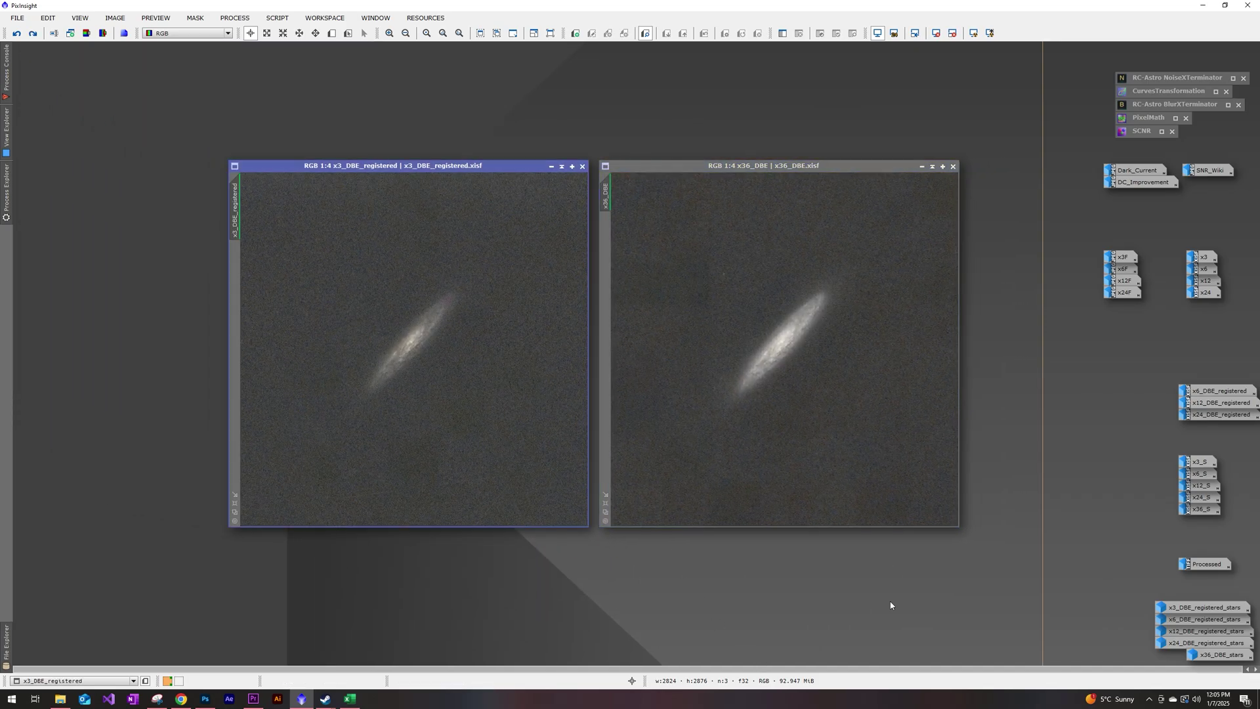
{"action": "scroll", "coordinate": [406, 344], "scroll_direction": "up", "scroll_amount": 2}
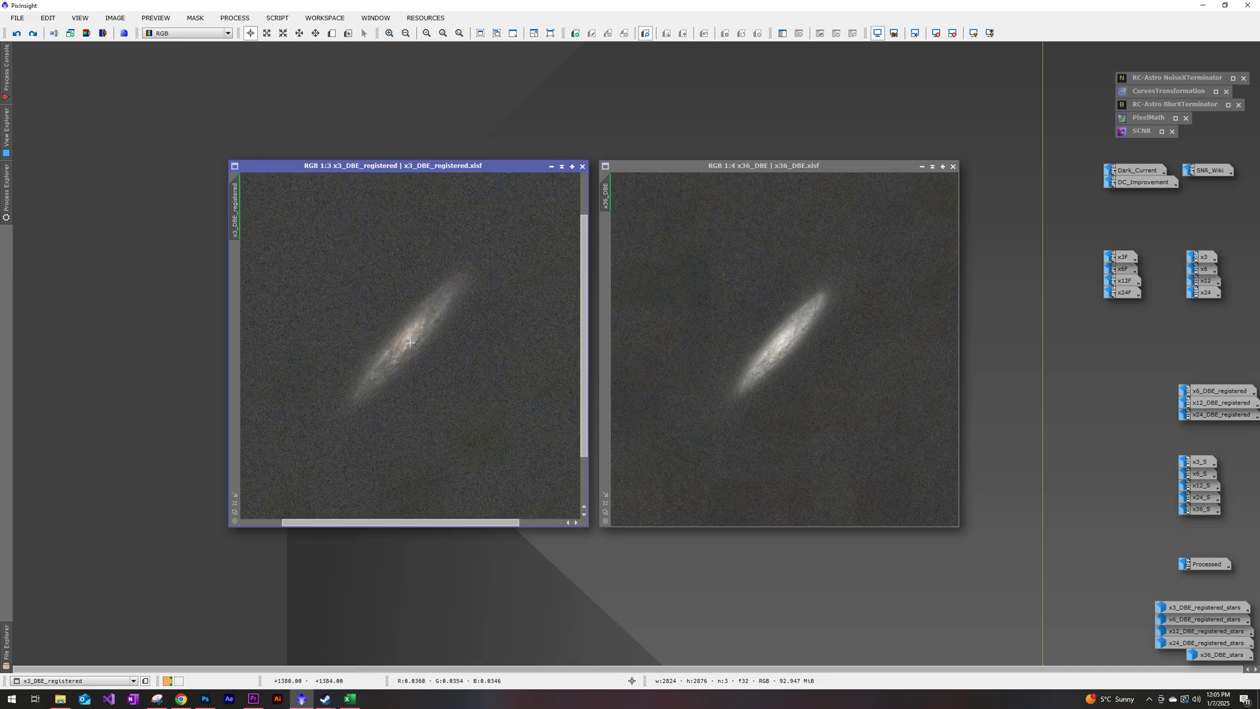
{"action": "scroll", "coordinate": [785, 352], "scroll_direction": "up", "scroll_amount": 2}
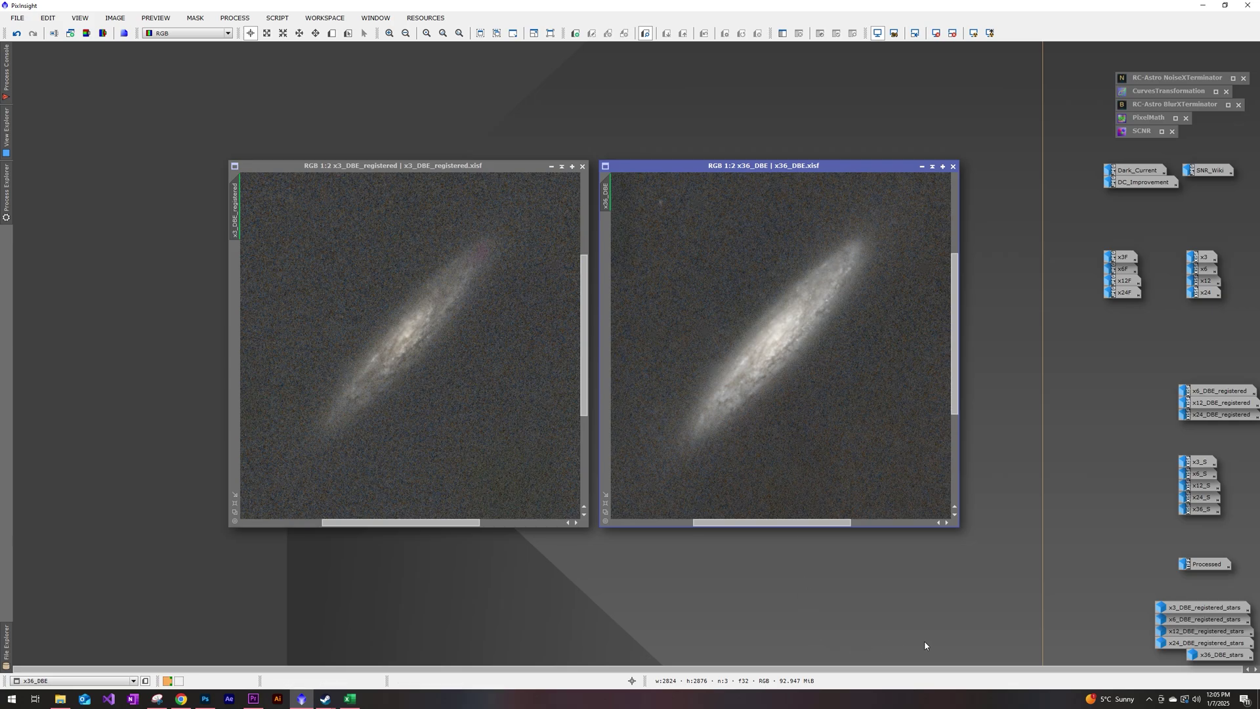
{"action": "left_click", "coordinate": [921, 166]}
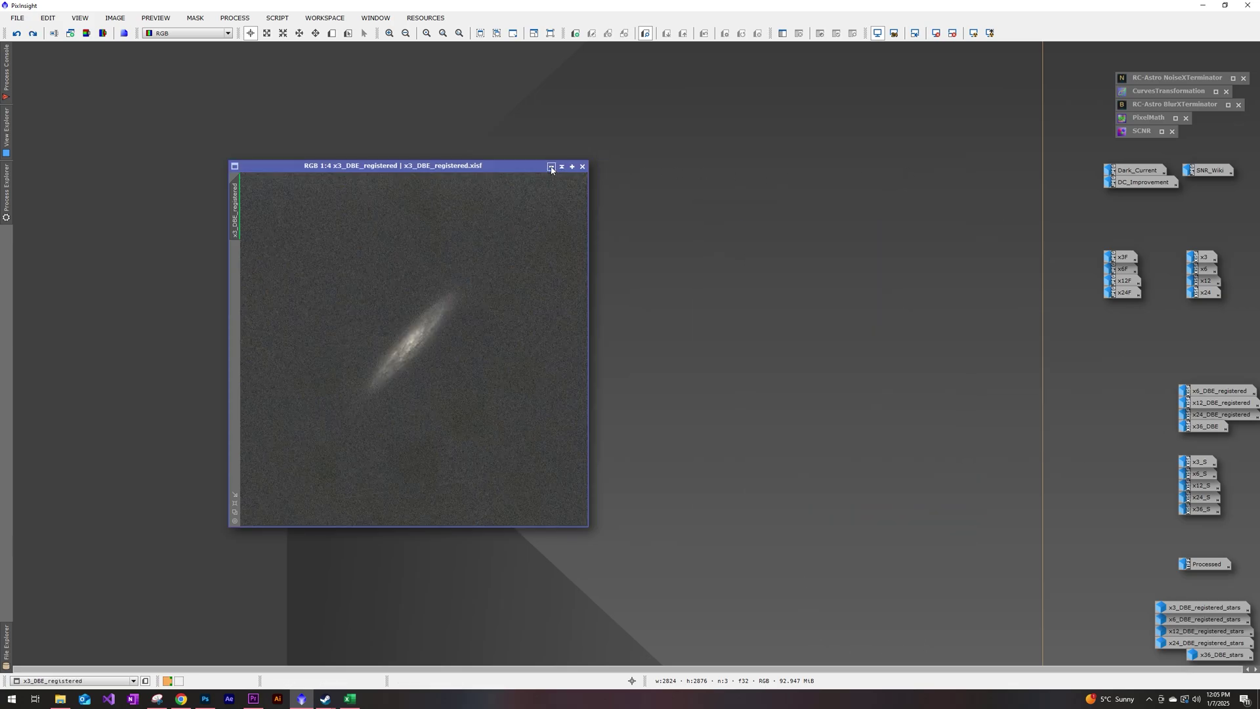
{"action": "left_click", "coordinate": [552, 166]}
Open the stretched x6_S, x12_S, x24_S and x36_S stacks.
{"action": "double_click", "coordinate": [1199, 463]}
{"action": "double_click", "coordinate": [1200, 474]}
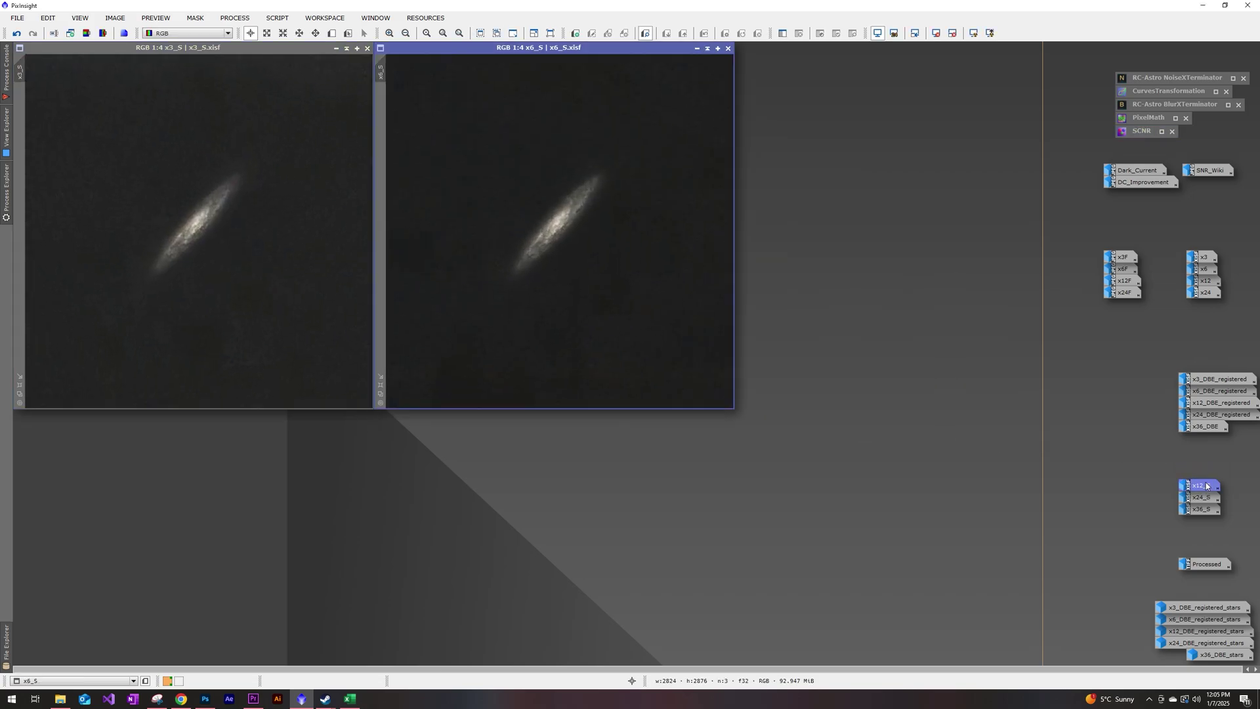
{"action": "double_click", "coordinate": [1201, 486]}
{"action": "double_click", "coordinate": [1201, 497]}
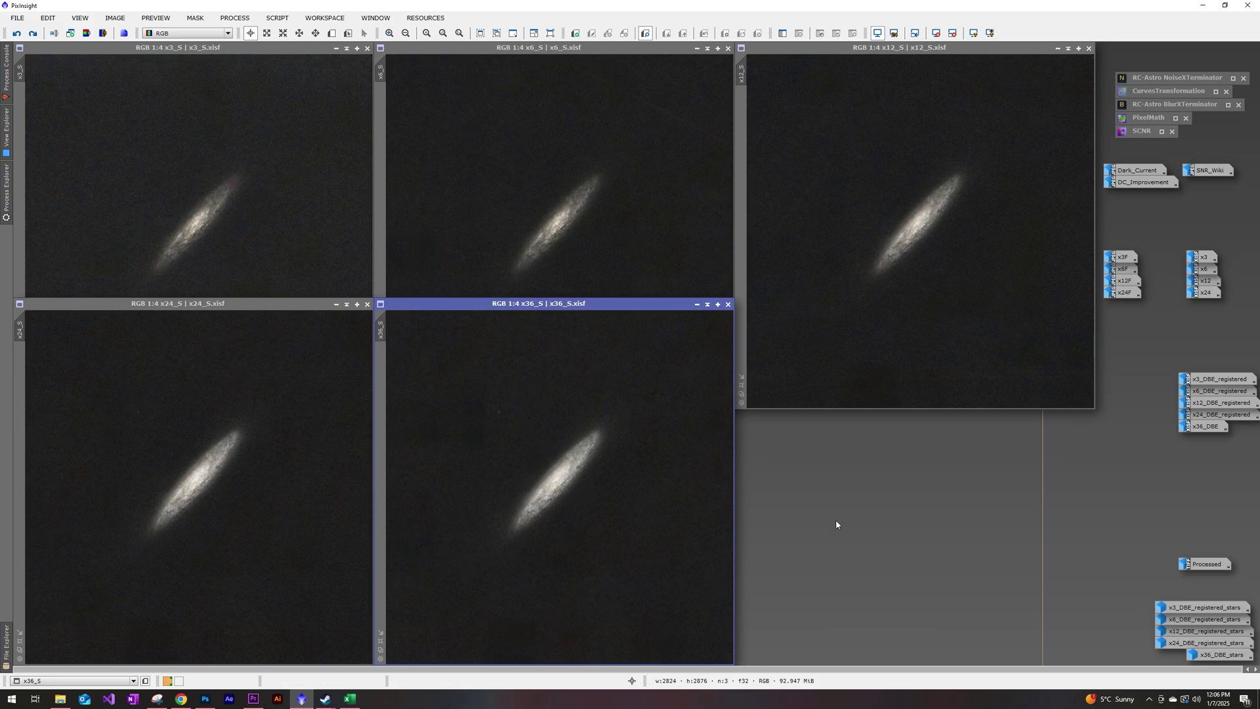
Minimize the x6_S, x12_S and x24_S images to icons.
{"action": "left_click", "coordinate": [697, 48]}
{"action": "left_click", "coordinate": [1057, 48]}
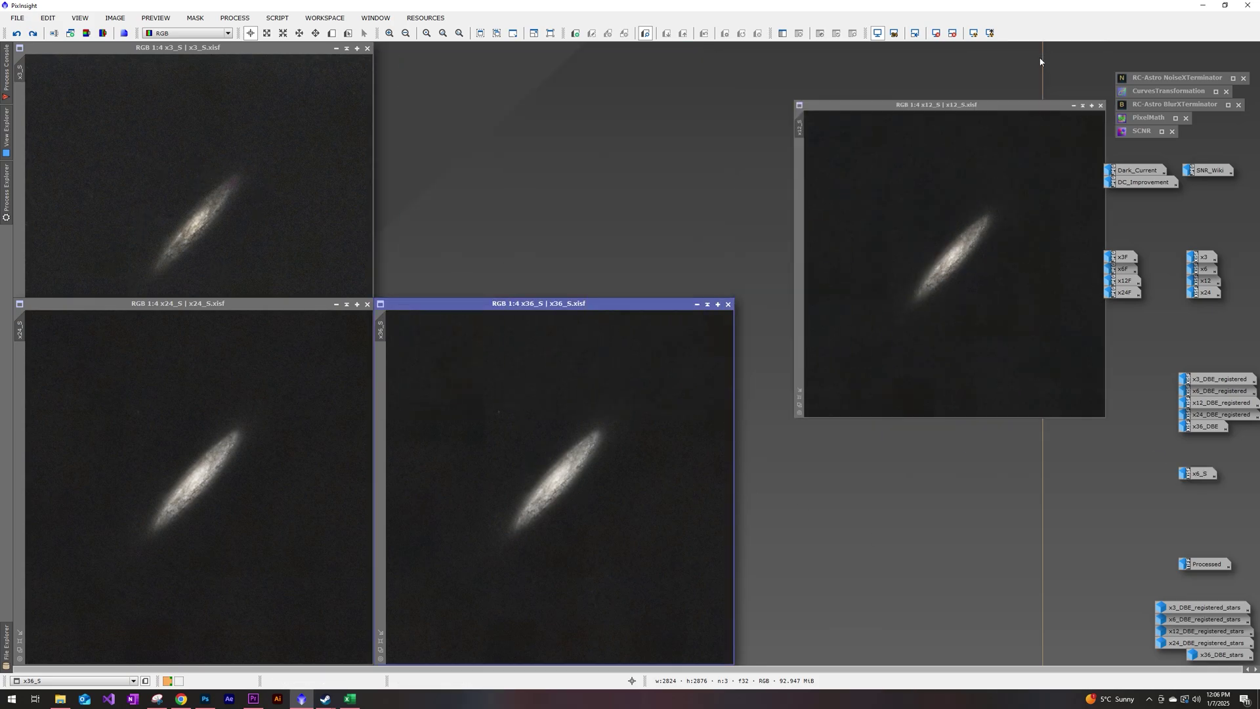
{"action": "left_click", "coordinate": [336, 304]}
Place x3_S beside x36_S and zoom both to 1:4.
{"action": "left_click_drag", "start_coordinate": [505, 305], "coordinate": [710, 200]}
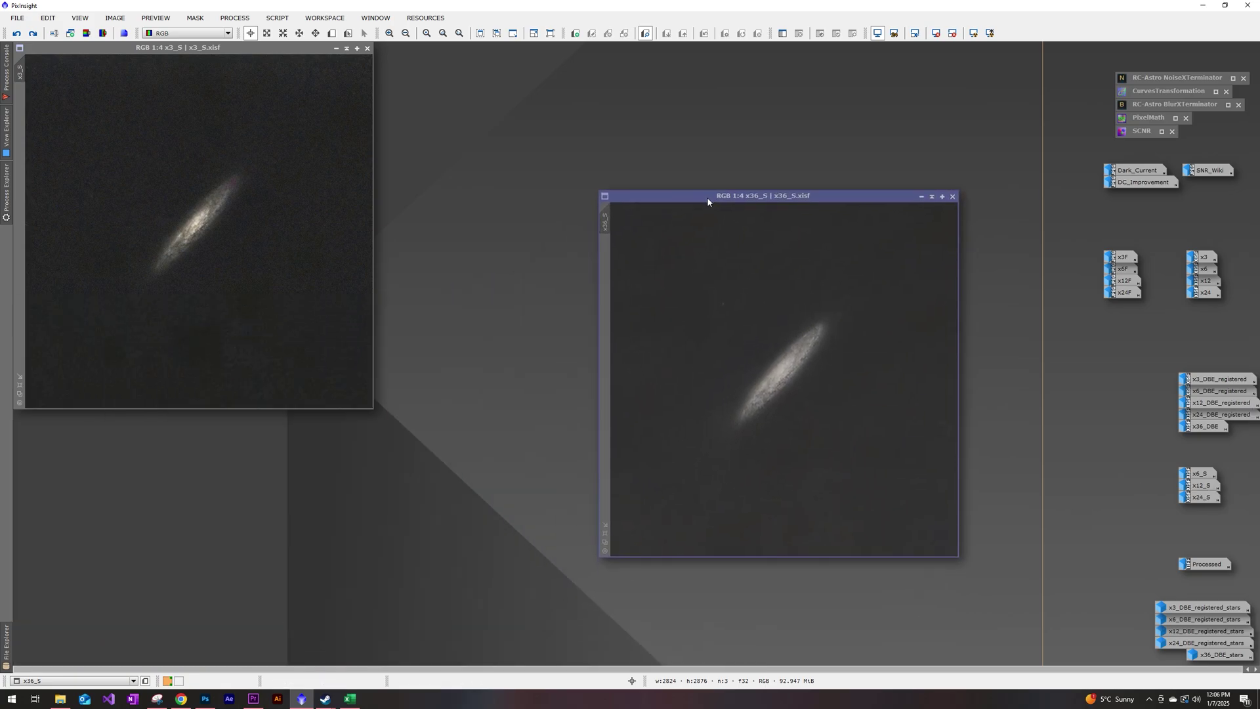
{"action": "left_click_drag", "start_coordinate": [292, 50], "coordinate": [513, 195]}
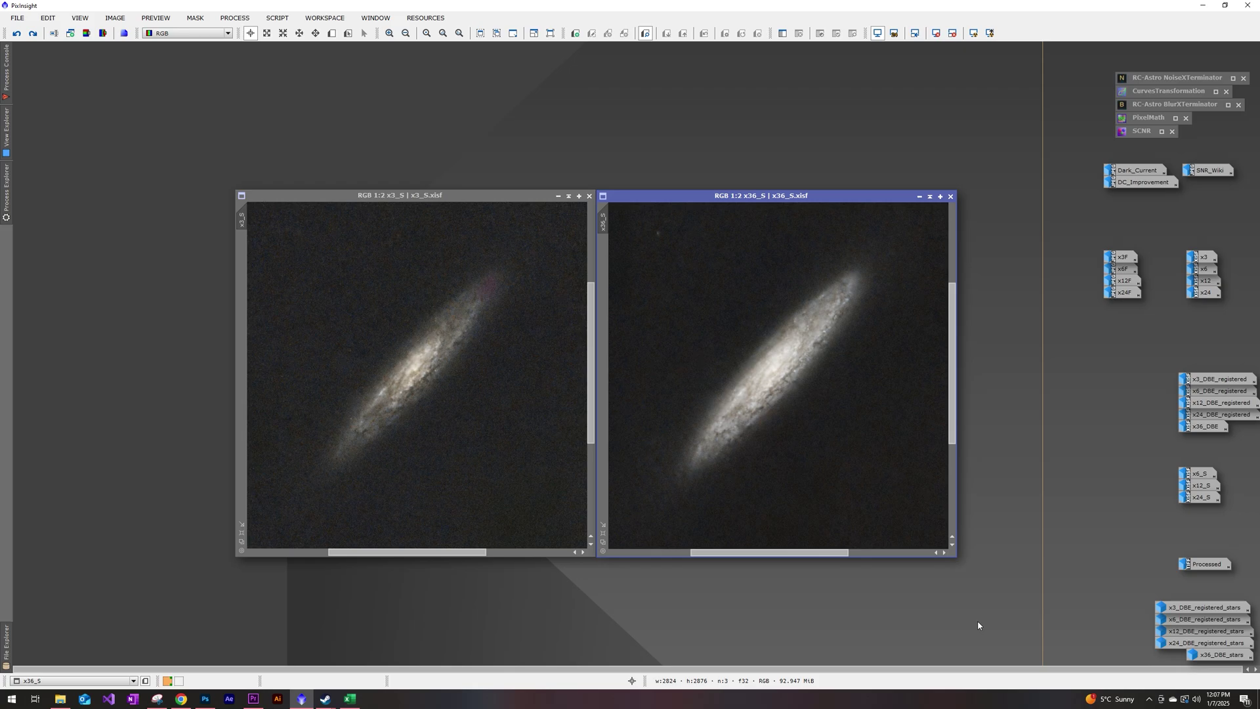
{"action": "scroll", "coordinate": [788, 441], "scroll_direction": "down", "scroll_amount": 2}
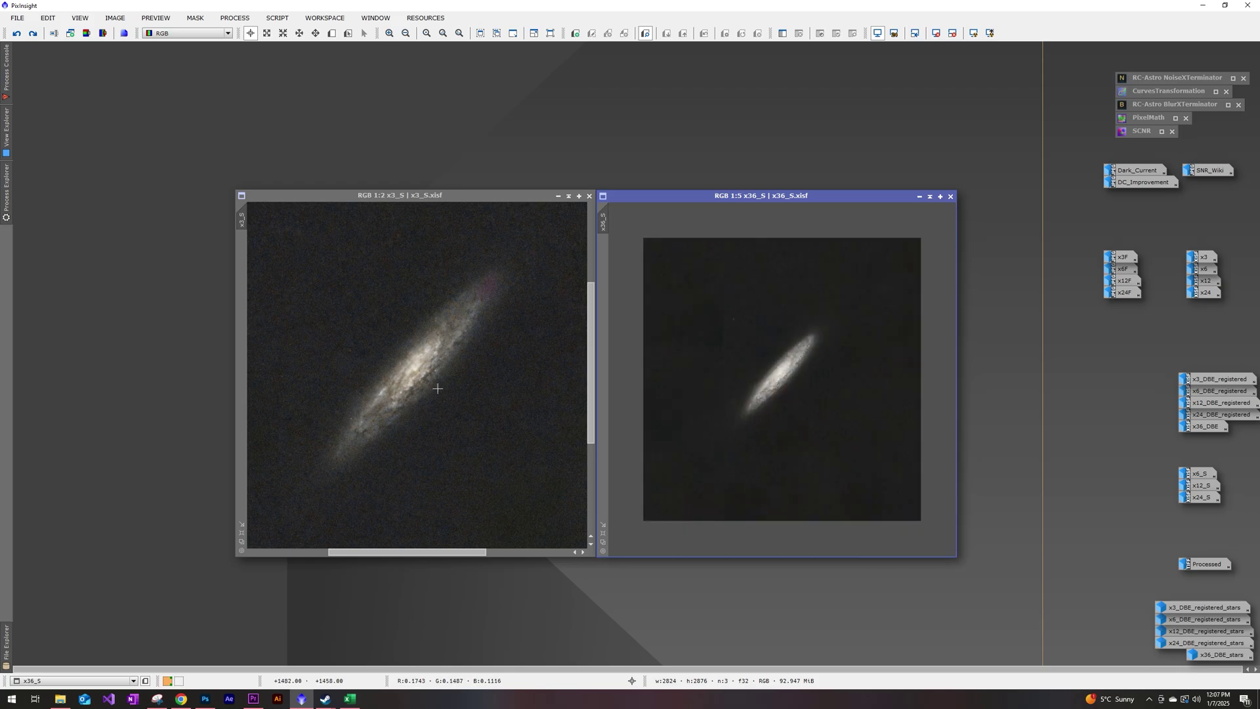
{"action": "scroll", "coordinate": [464, 388], "scroll_direction": "down", "scroll_amount": 2}
{"action": "scroll", "coordinate": [464, 387], "scroll_direction": "up", "scroll_amount": 1}
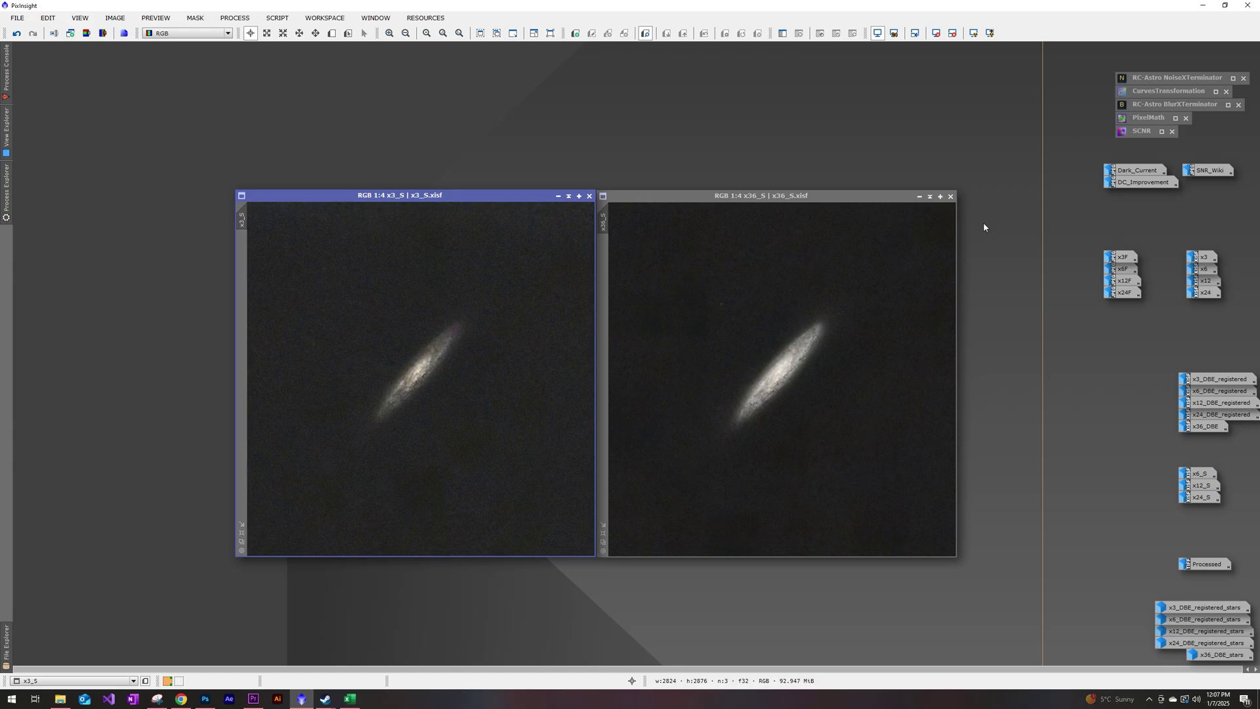
Minimize x36_S and x3_S, reopen both DBE stacks, and select x3_DBE_registered.
{"action": "left_click", "coordinate": [919, 197]}
{"action": "left_click", "coordinate": [558, 195]}
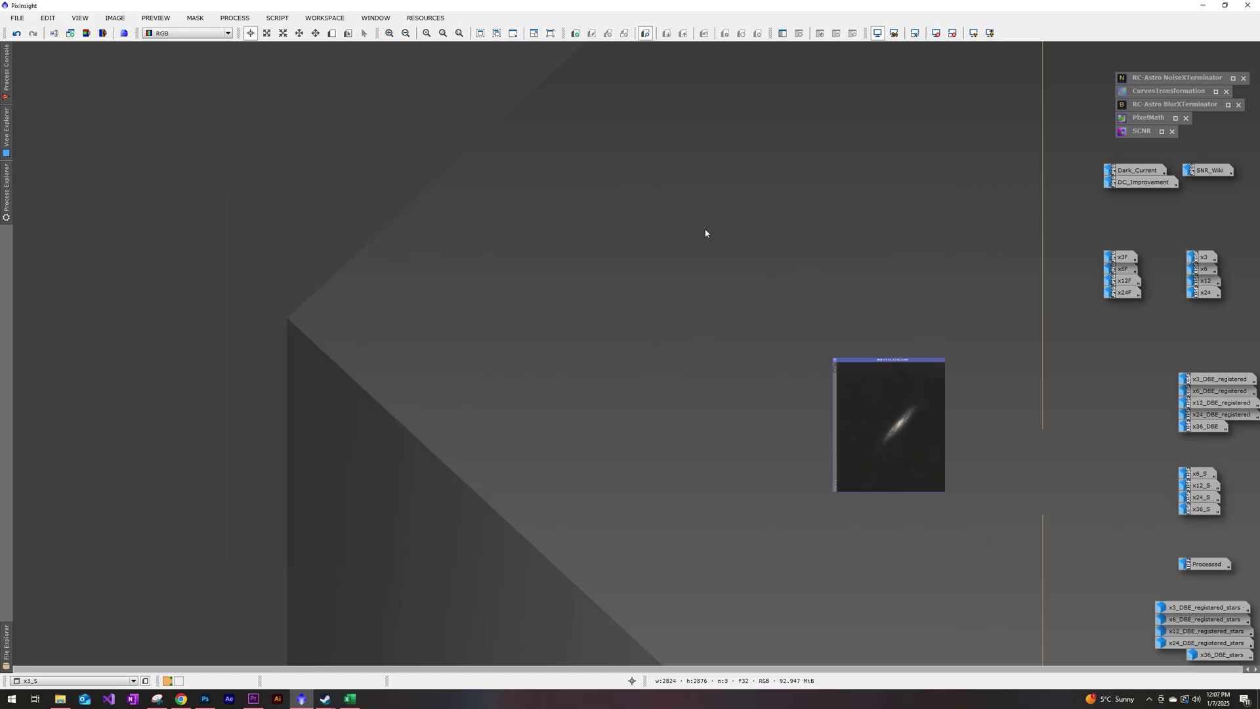
{"action": "double_click", "coordinate": [1211, 379]}
{"action": "double_click", "coordinate": [1206, 427]}
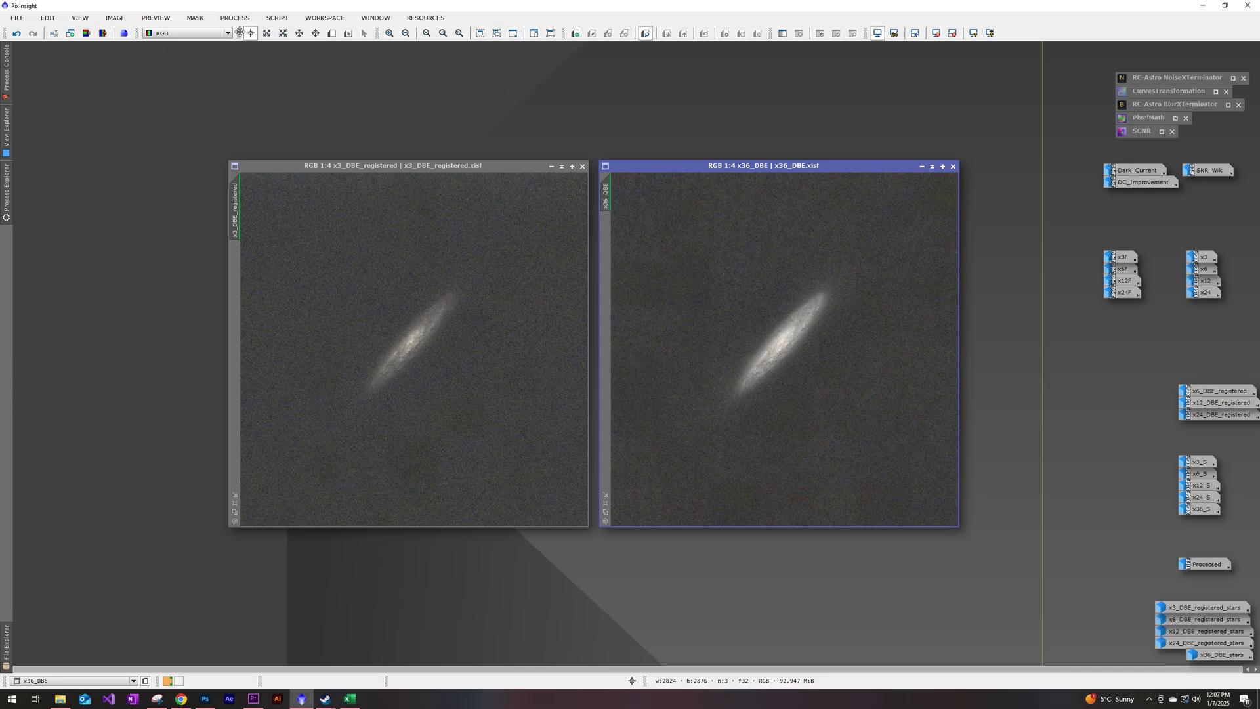
{"action": "left_click", "coordinate": [278, 164]}
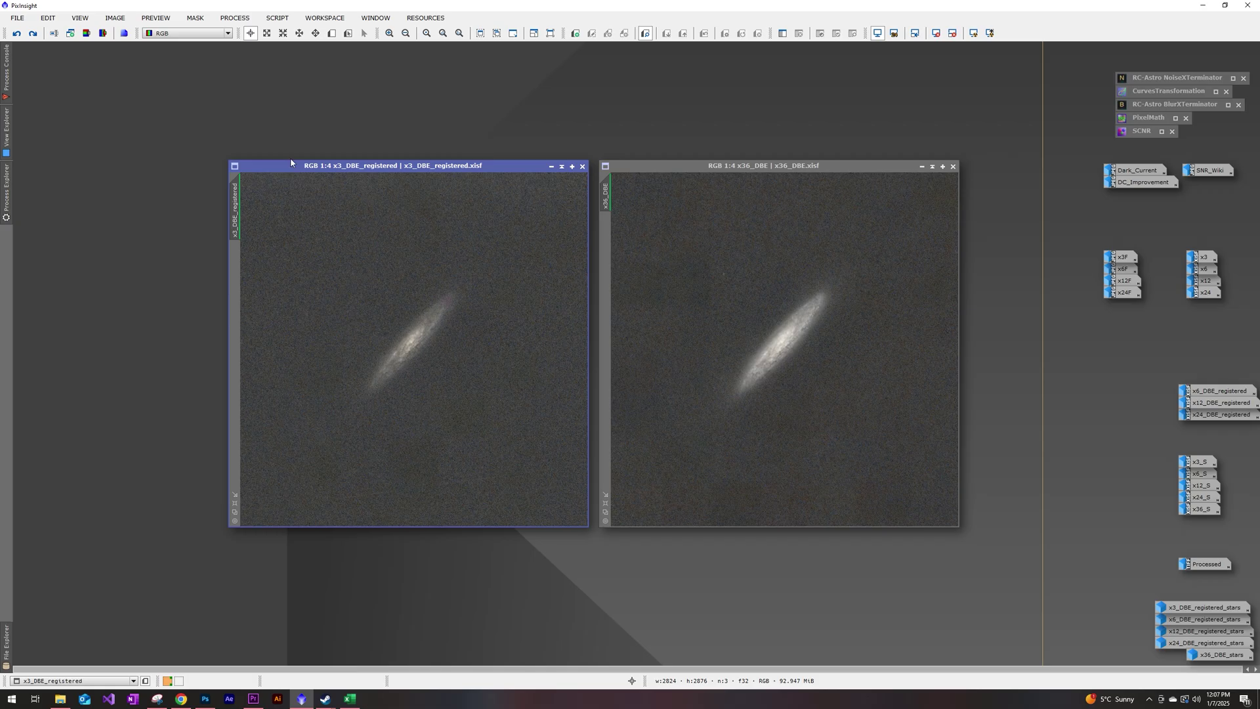
Run the SNR script on x3_DBE_registered, reading 39.04, 38.66 and 37.59 dB per channel.
{"action": "left_click", "coordinate": [277, 18]}
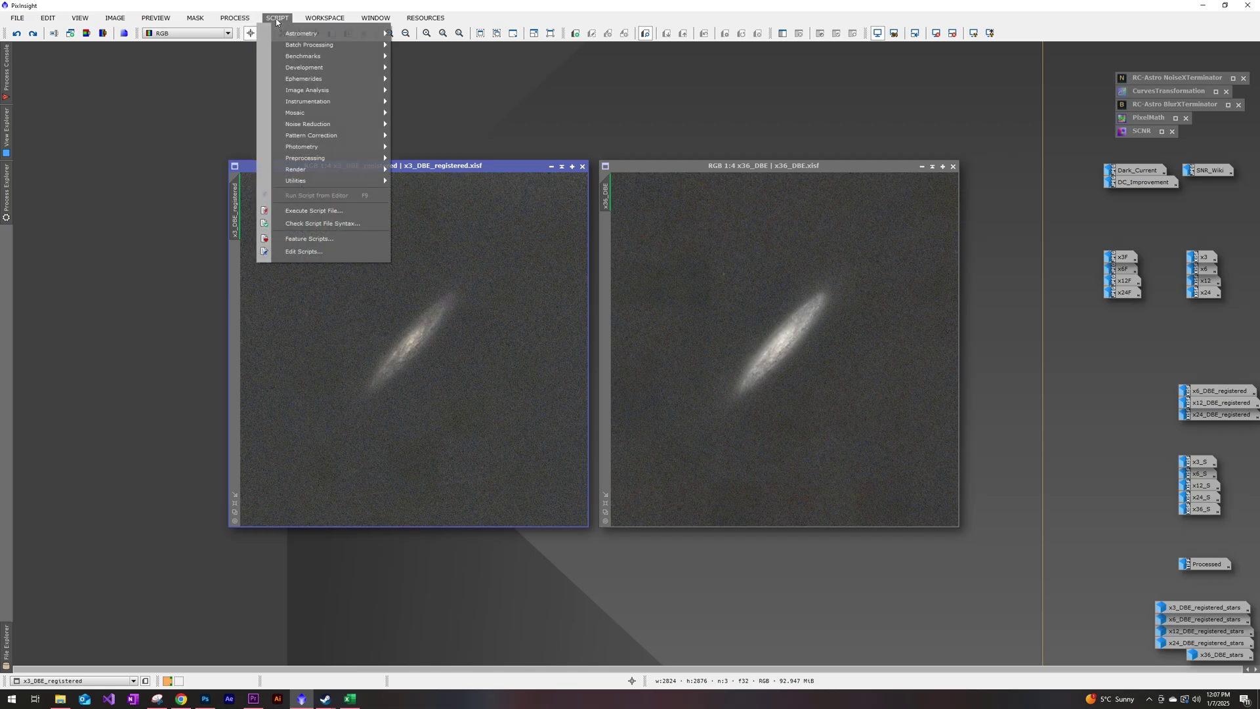
{"action": "mouse_move", "coordinate": [338, 92]}
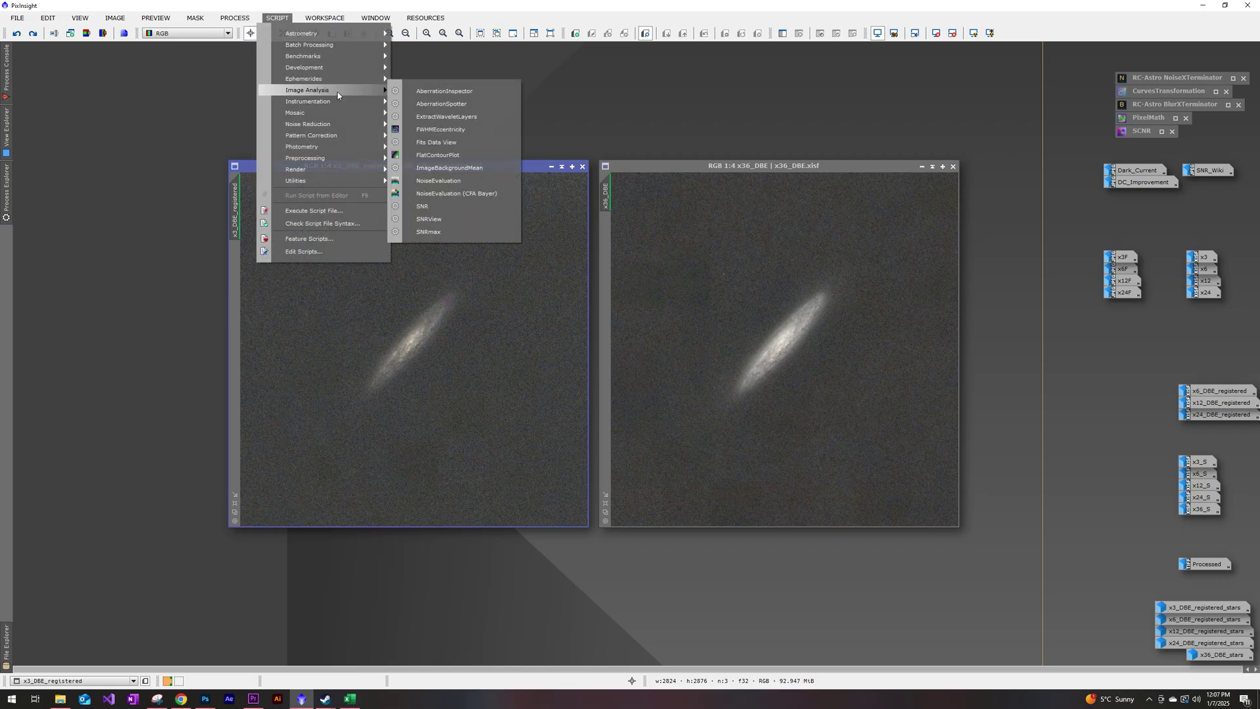
{"action": "left_click", "coordinate": [431, 207]}
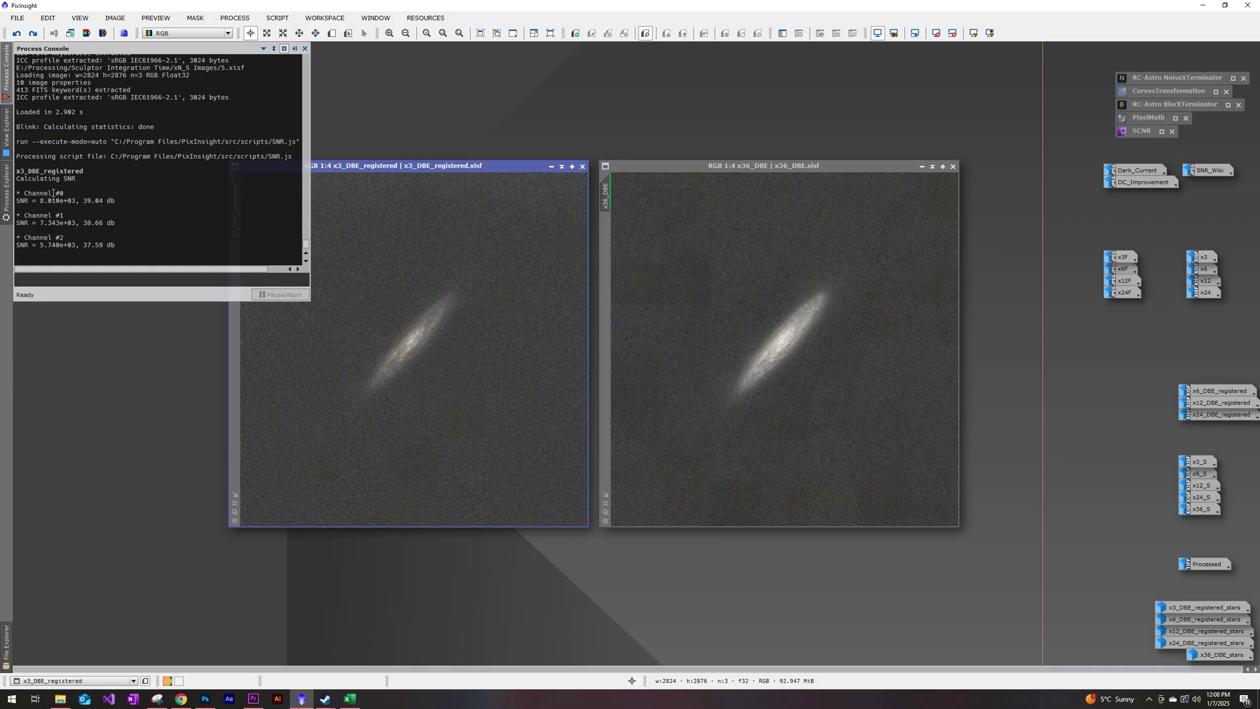
{"action": "left_click_drag", "start_coordinate": [40, 201], "coordinate": [111, 201]}
{"action": "left_click", "coordinate": [115, 194]}
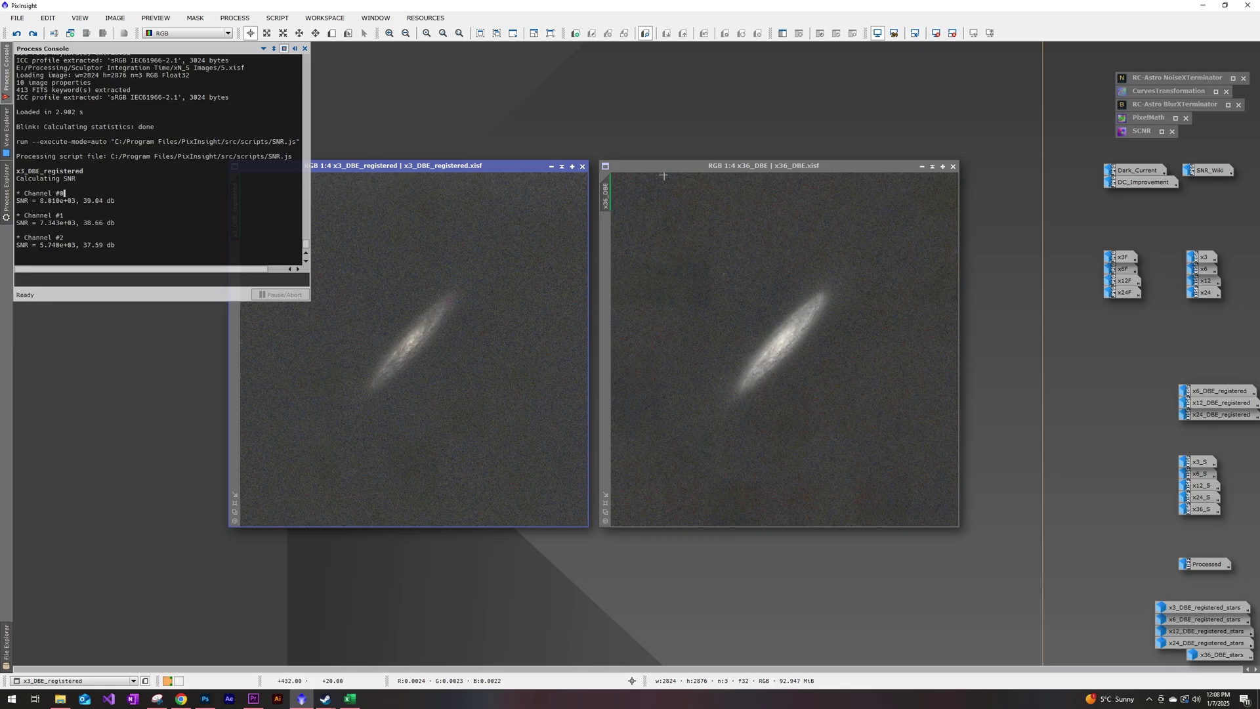
{"action": "left_click", "coordinate": [640, 169]}
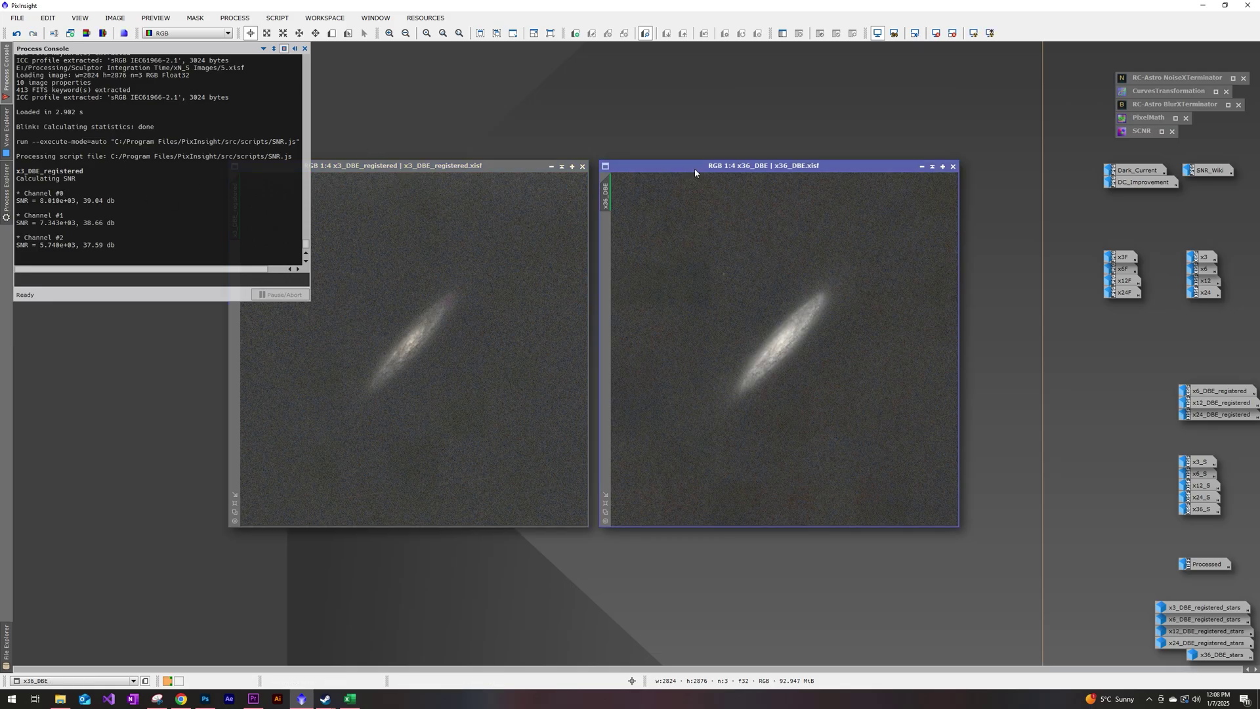
Run Image Analysis > SNR on x36_DBE, giving 24.93, 24.52 and 23.20 dB.
{"action": "left_click", "coordinate": [283, 20]}
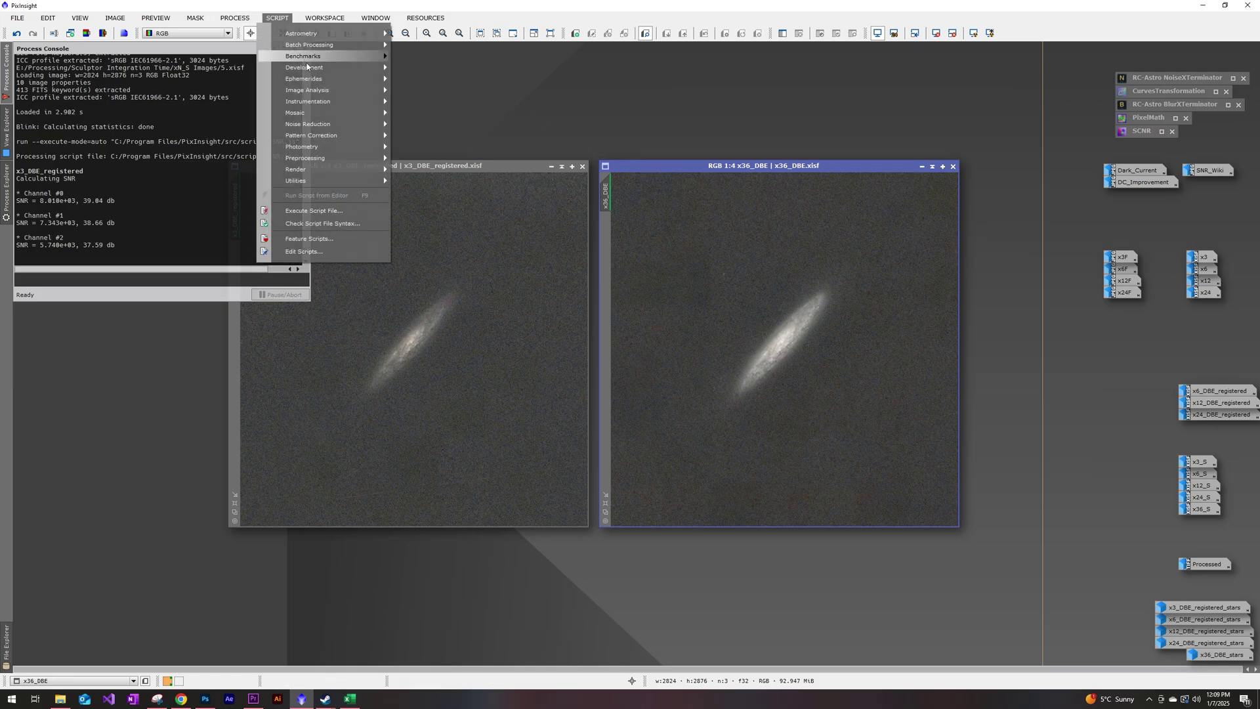
{"action": "mouse_move", "coordinate": [341, 90]}
{"action": "left_click", "coordinate": [423, 207]}
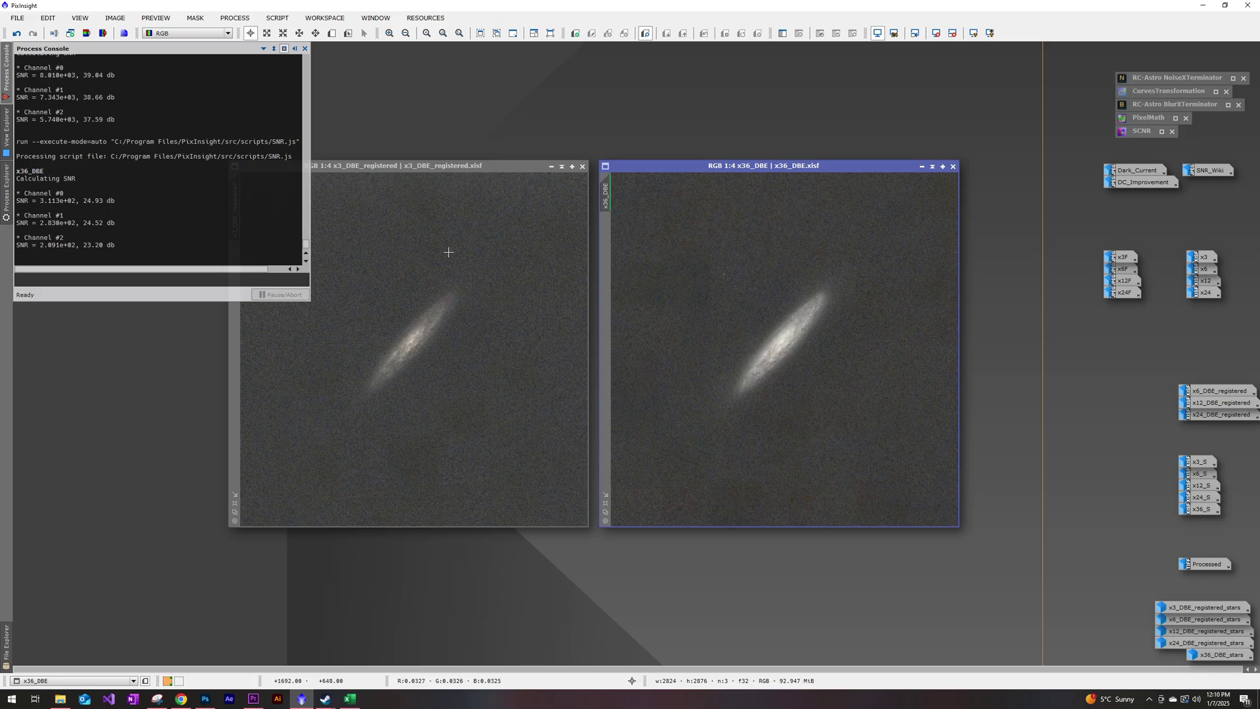
In SNR.xlsx, enter the 3-frame R, G, B readings 39.04, 38.66 and 37.59 dB starting at E9.
{"action": "left_click", "coordinate": [350, 699]}
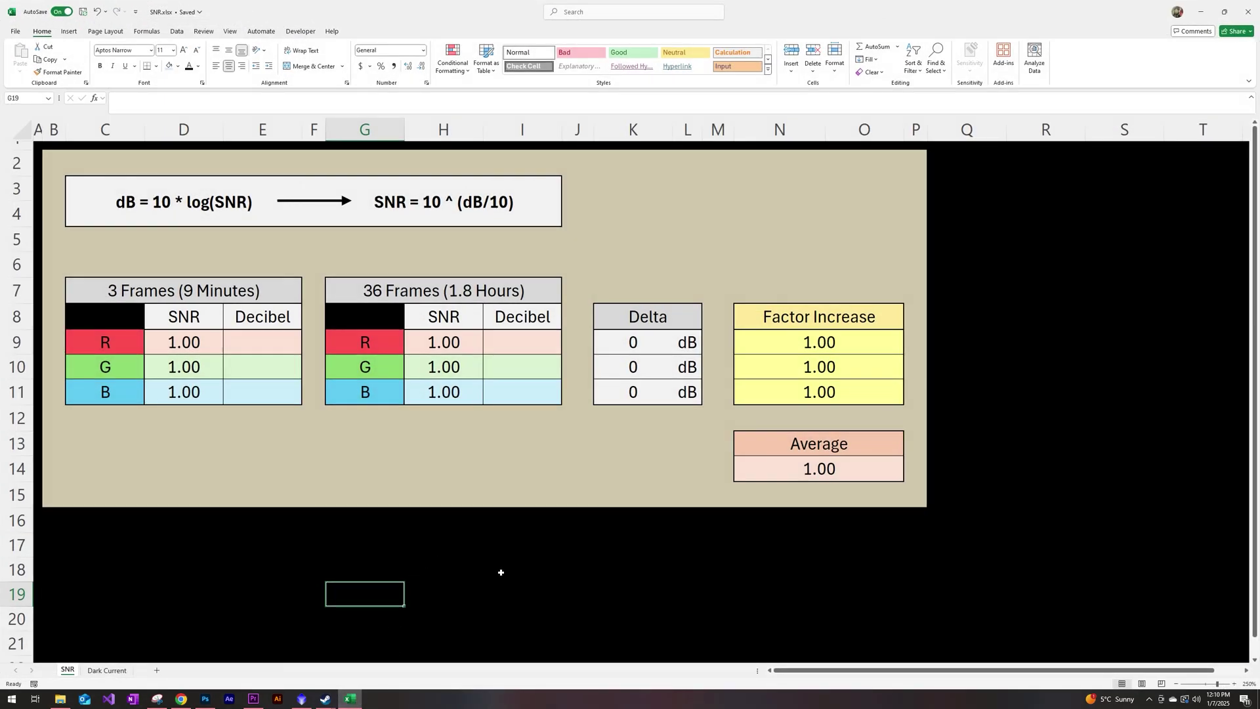
{"action": "key", "text": "ctrl+End"}
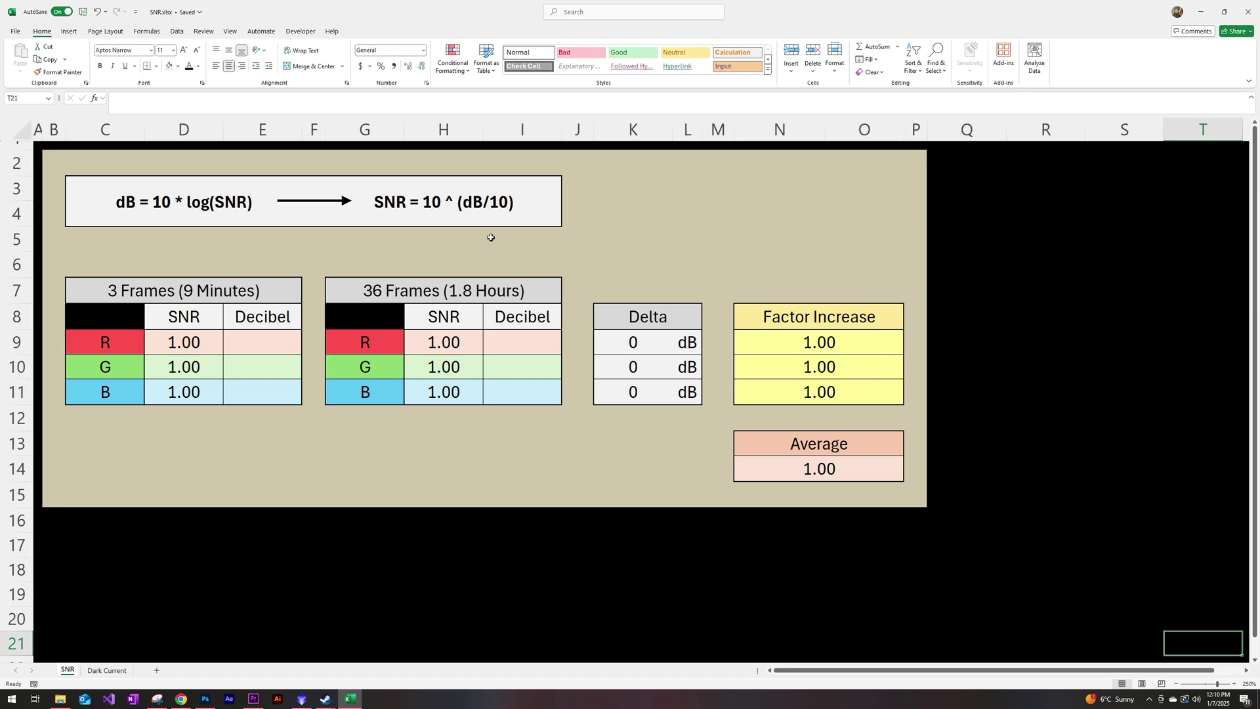
{"action": "left_click", "coordinate": [282, 344]}
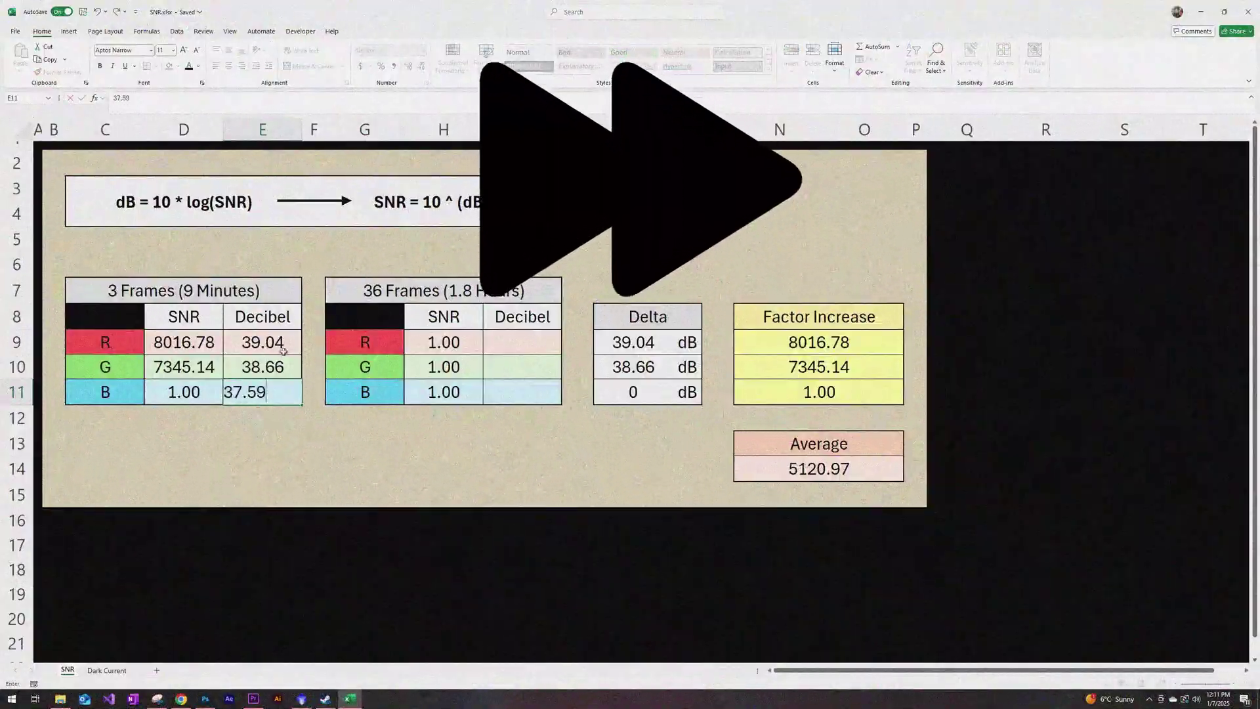
{"action": "left_click", "coordinate": [519, 490]}
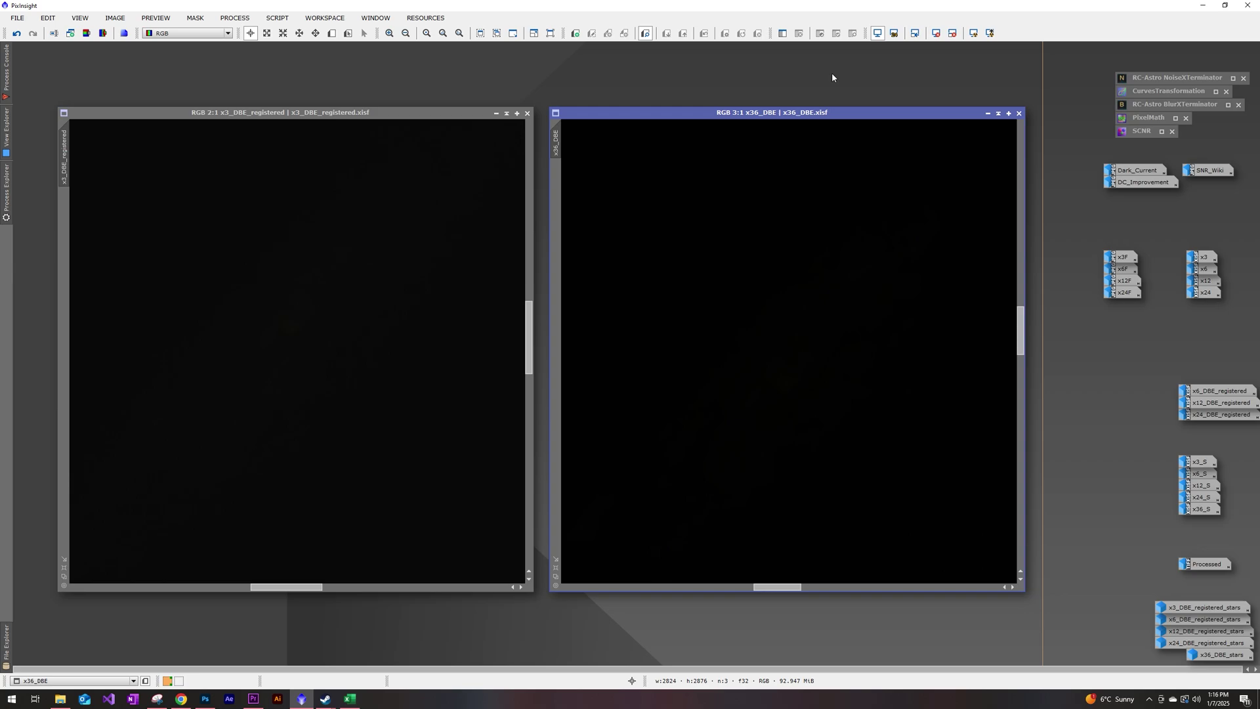
Activate the x3_DBE_registered image window.
{"action": "left_click", "coordinate": [522, 115]}
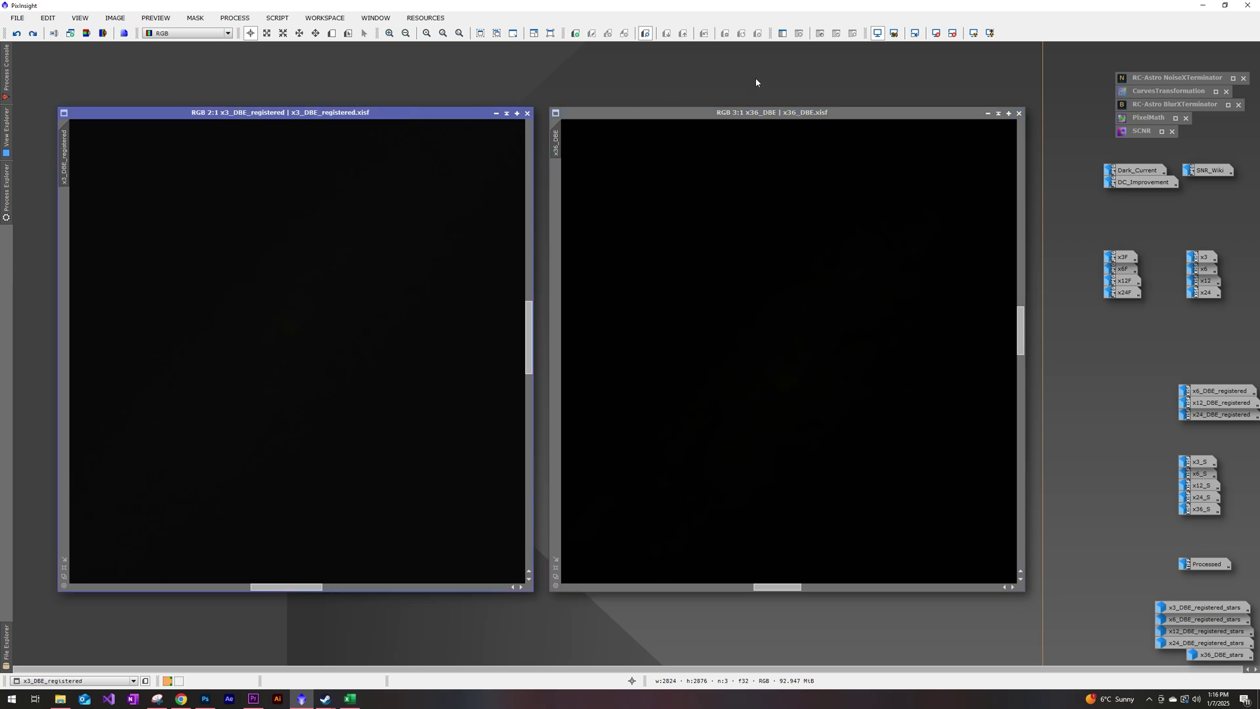
Auto-stretch the 3- and 36-frame images, then reset both stretches.
{"action": "left_click", "coordinate": [974, 33]}
{"action": "left_click", "coordinate": [935, 111]}
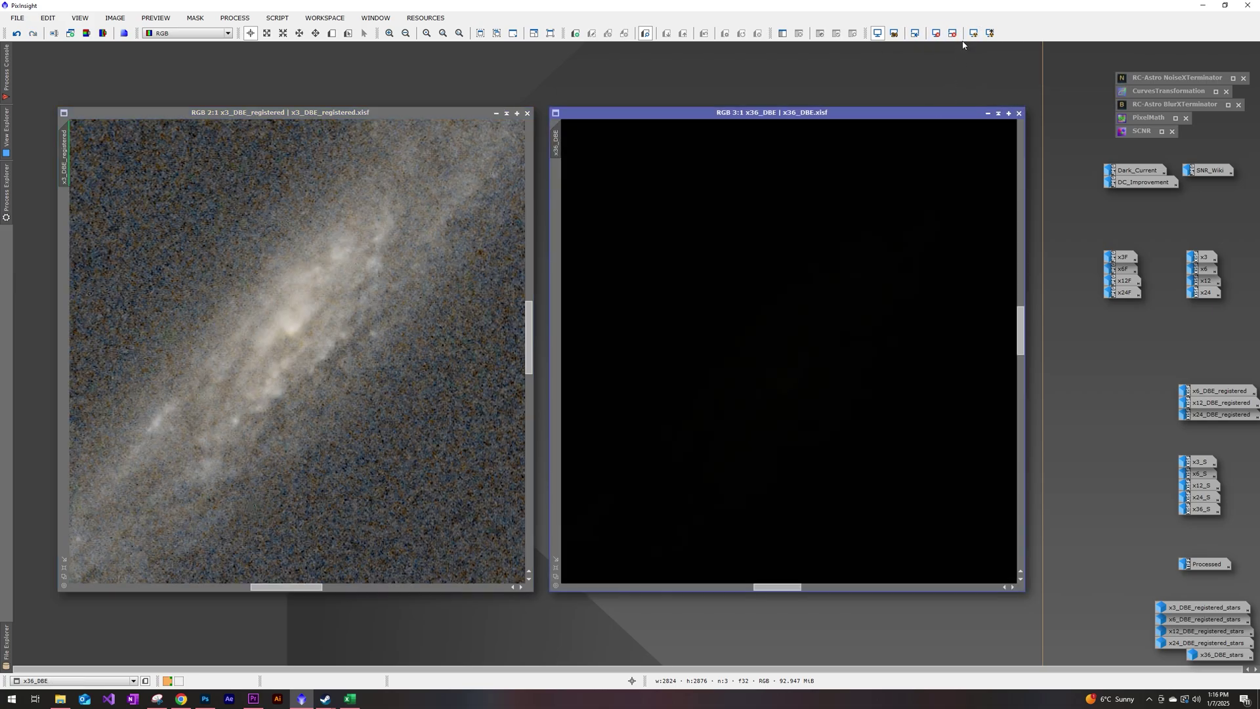
{"action": "left_click", "coordinate": [975, 33]}
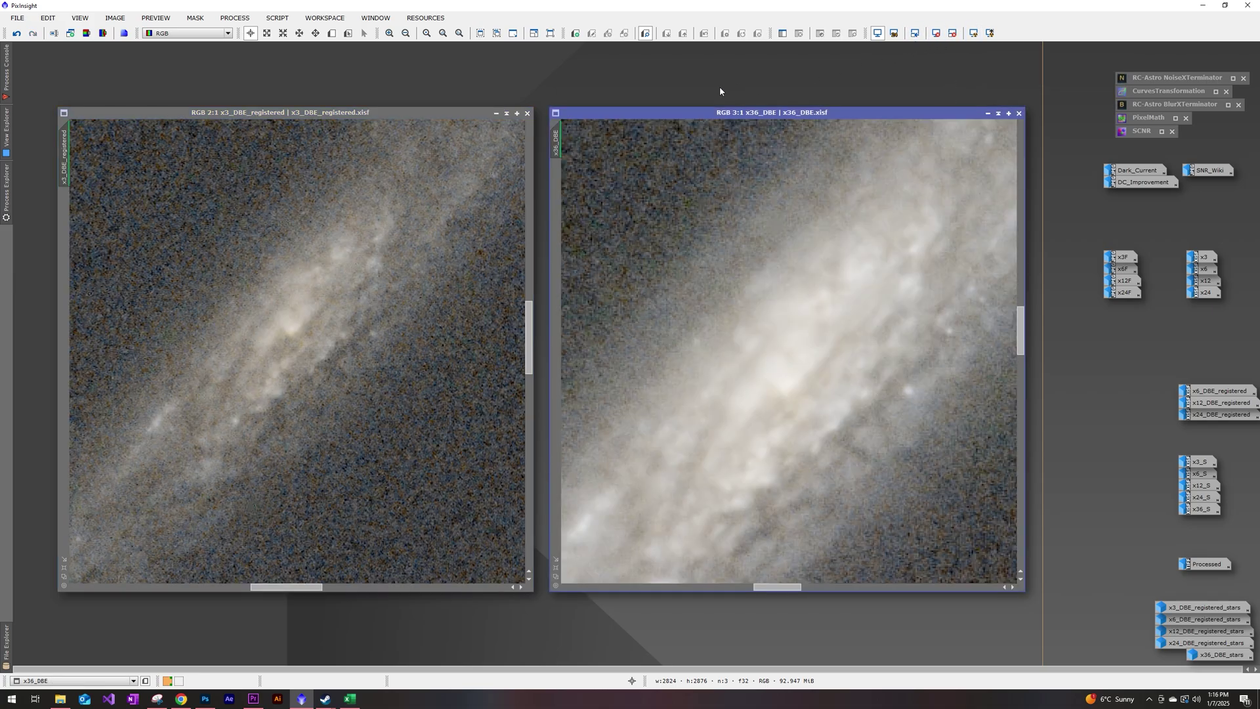
{"action": "left_click", "coordinate": [937, 33]}
{"action": "left_click", "coordinate": [421, 114]}
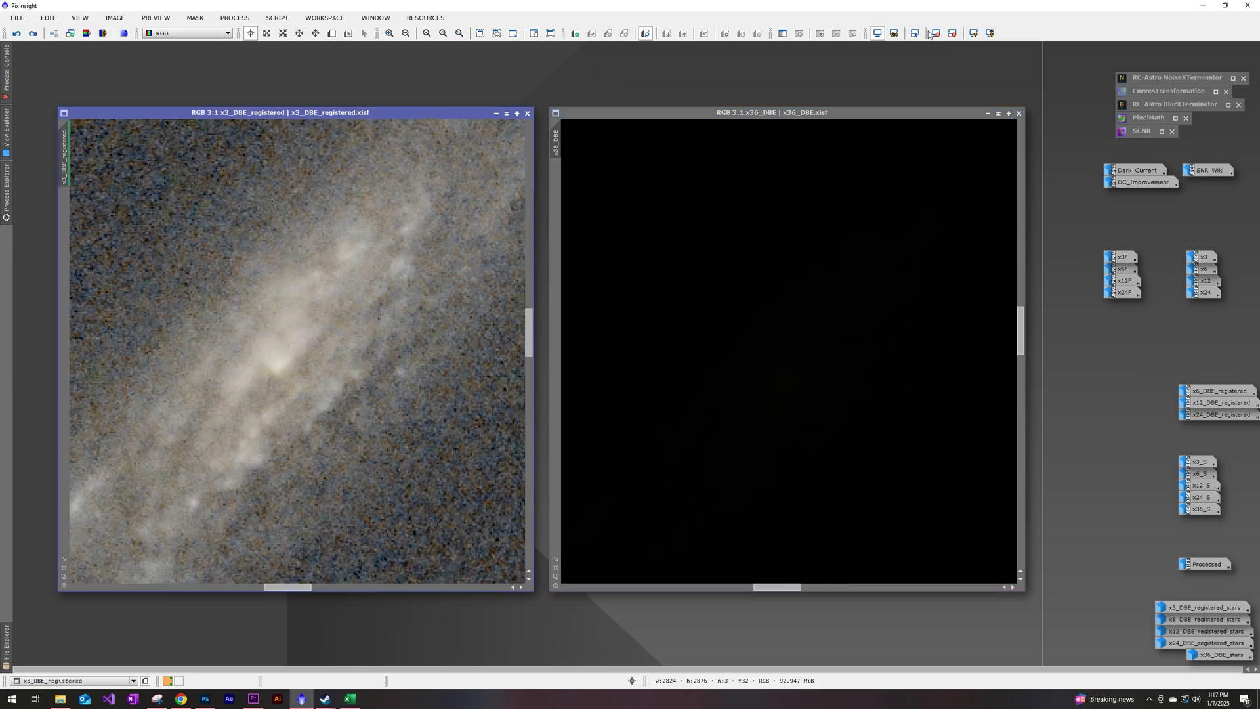
{"action": "left_click", "coordinate": [937, 34]}
Zoom into the galaxy core in both stacks and auto-stretch each magnified view.
{"action": "scroll", "coordinate": [272, 362], "scroll_direction": "down", "scroll_amount": 3}
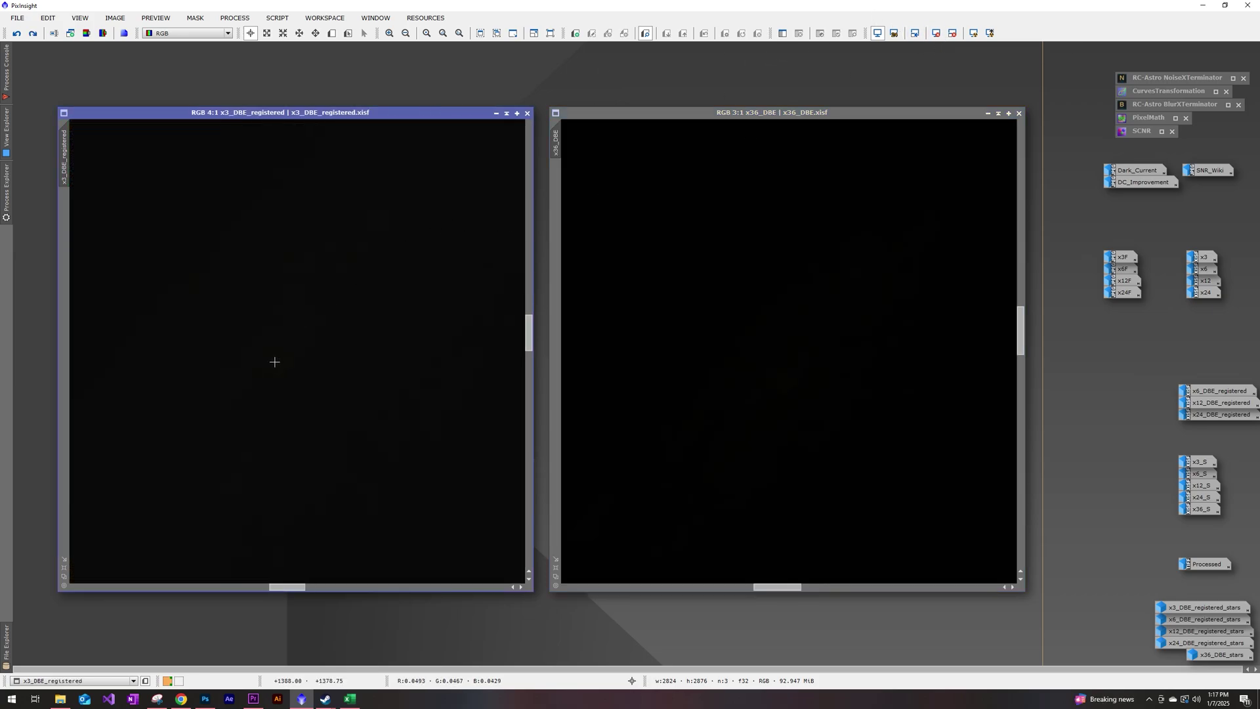
{"action": "left_click", "coordinate": [820, 365]}
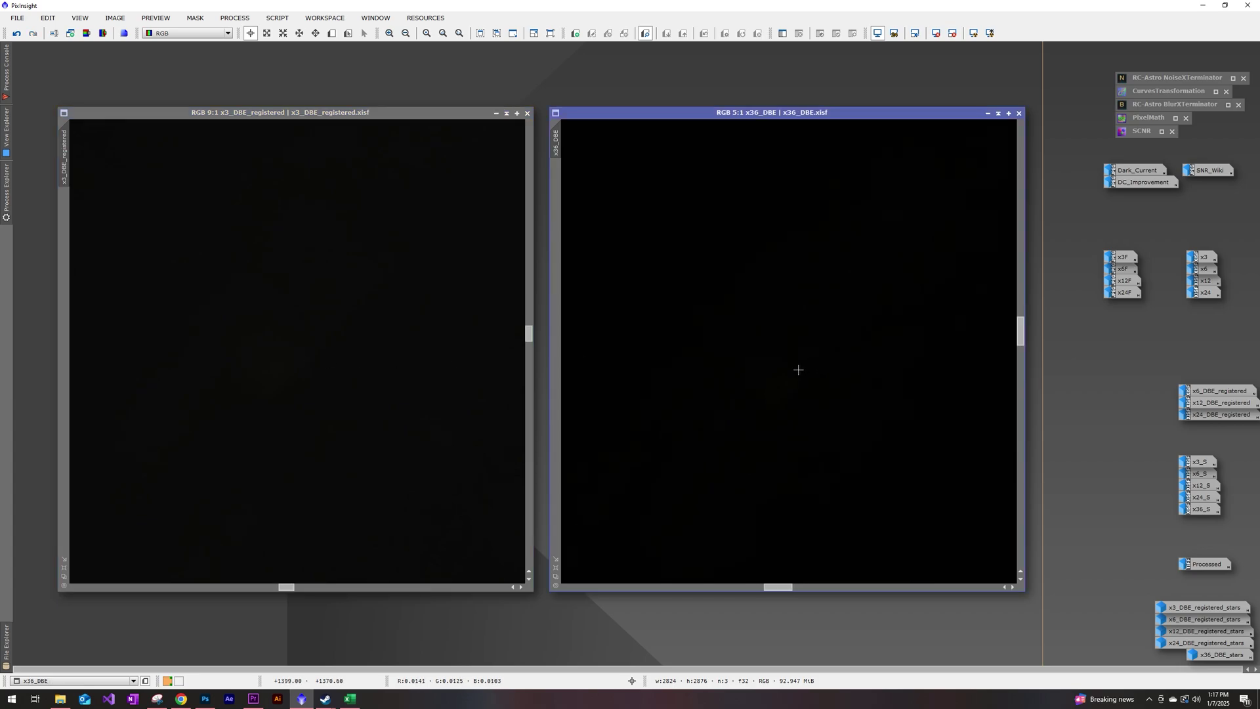
{"action": "scroll", "coordinate": [787, 374], "scroll_direction": "down", "scroll_amount": 7}
{"action": "left_click", "coordinate": [273, 367]}
{"action": "scroll", "coordinate": [273, 366], "scroll_direction": "down", "scroll_amount": 1}
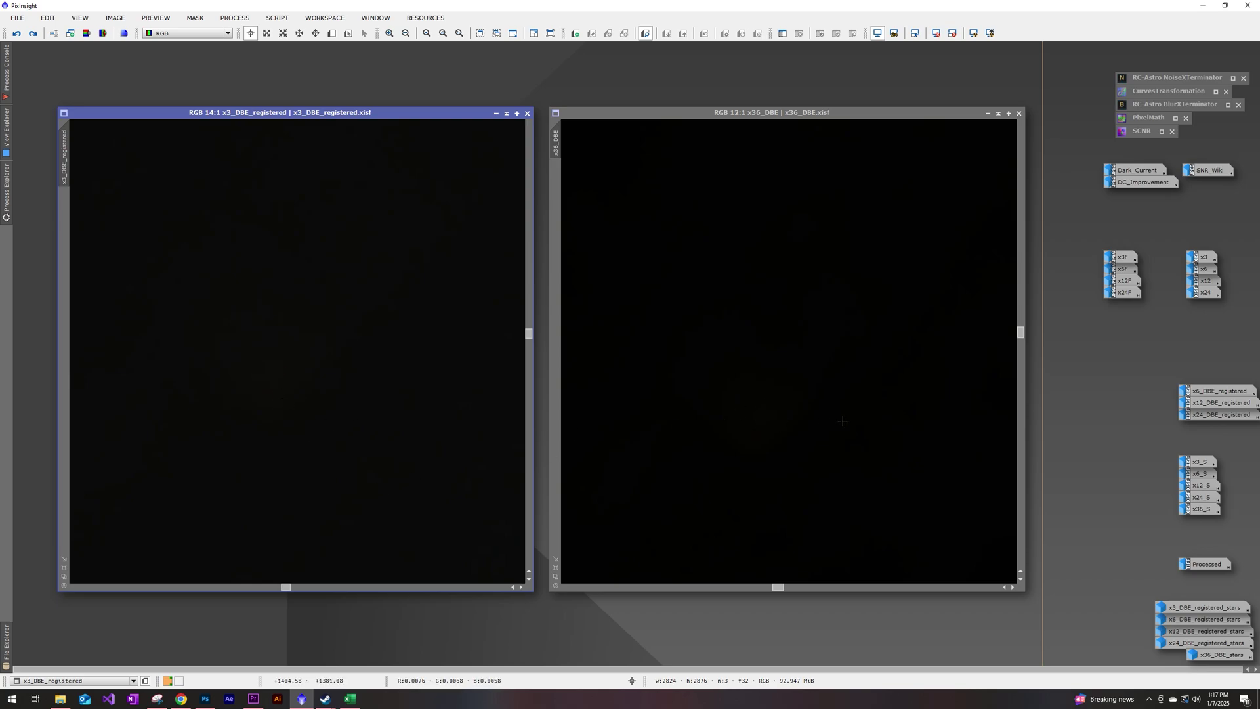
{"action": "key", "text": "ctrl+a"}
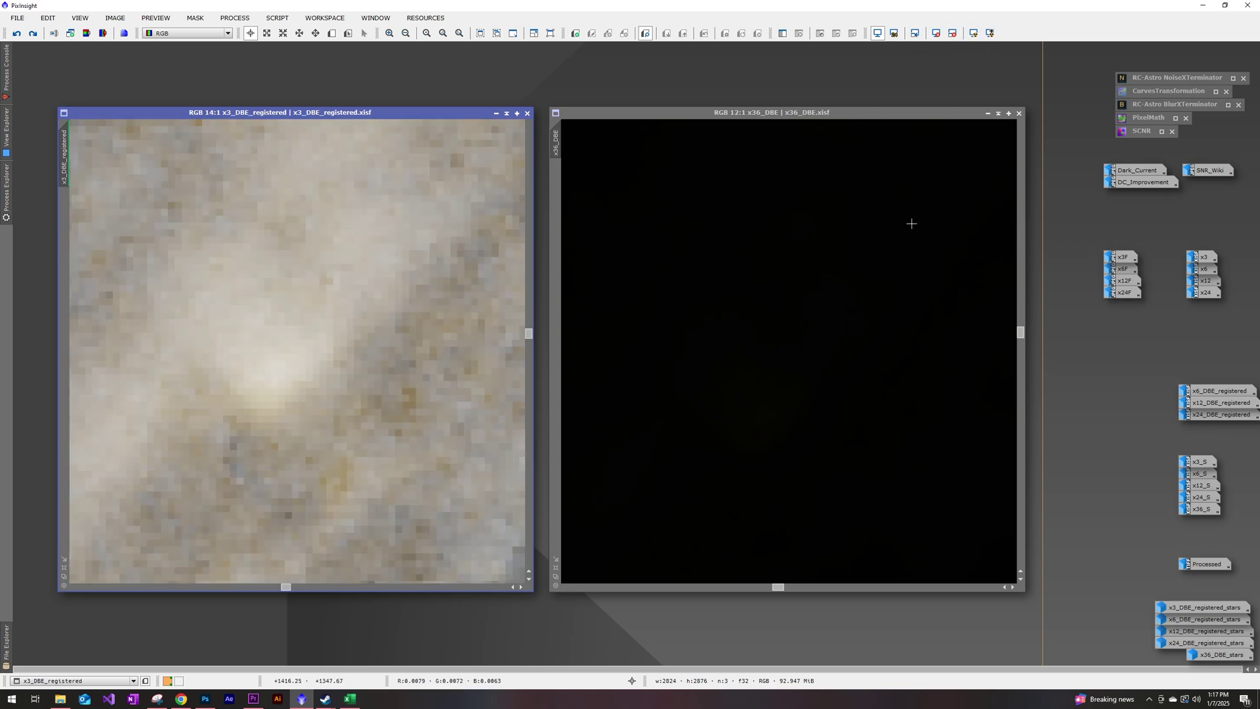
{"action": "left_click", "coordinate": [909, 223]}
{"action": "key", "text": "ctrl+a"}
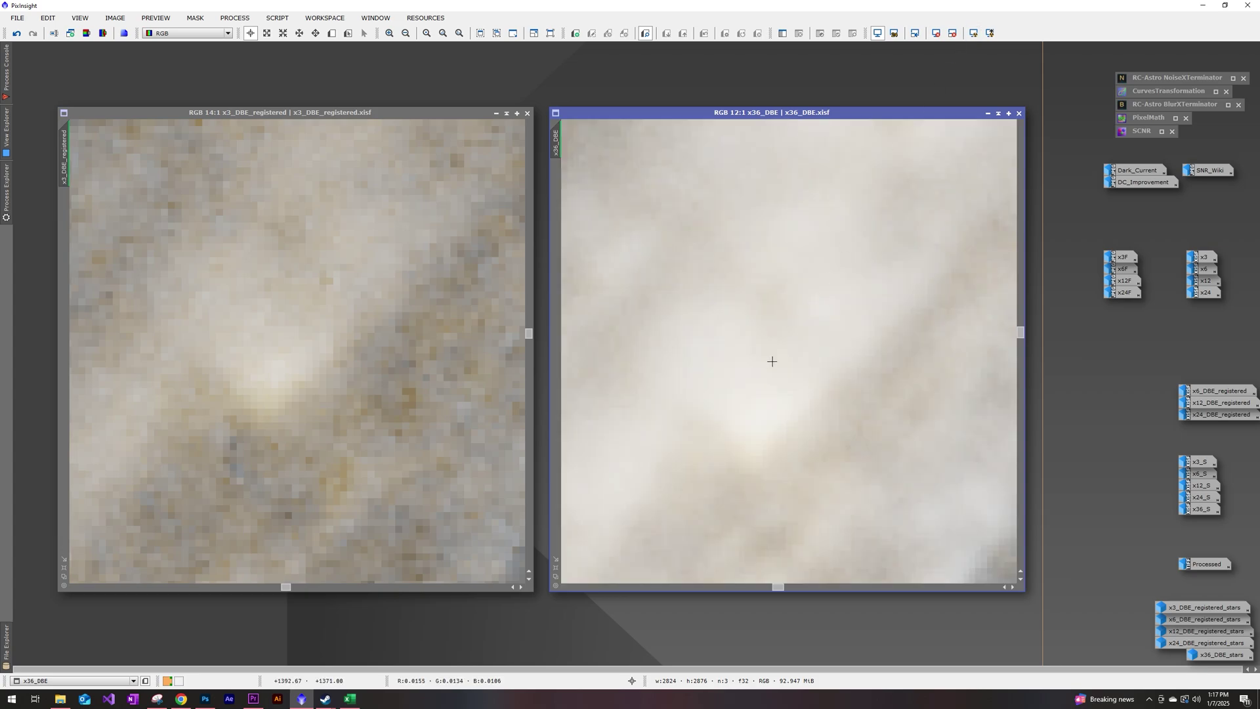
Reset the display stretch on both images and zoom them back out.
{"action": "key", "text": "ctrl+F12"}
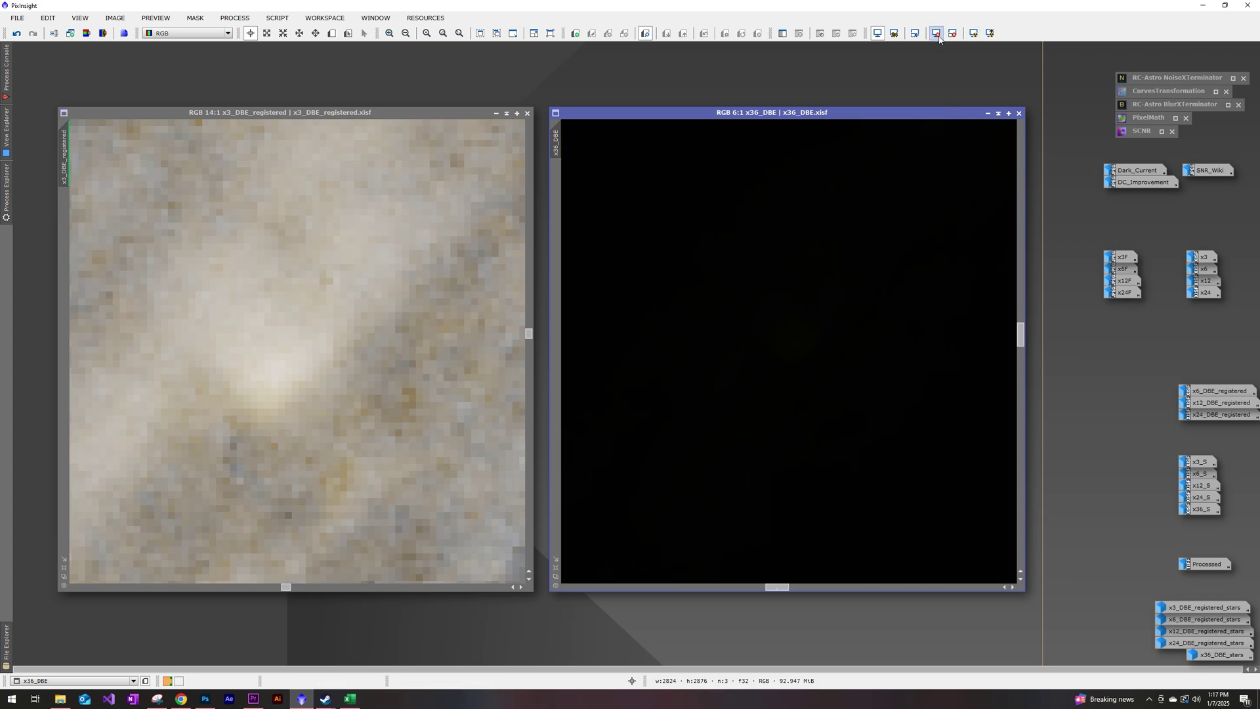
{"action": "key", "text": "ctrl+Tab"}
{"action": "left_click", "coordinate": [938, 36]}
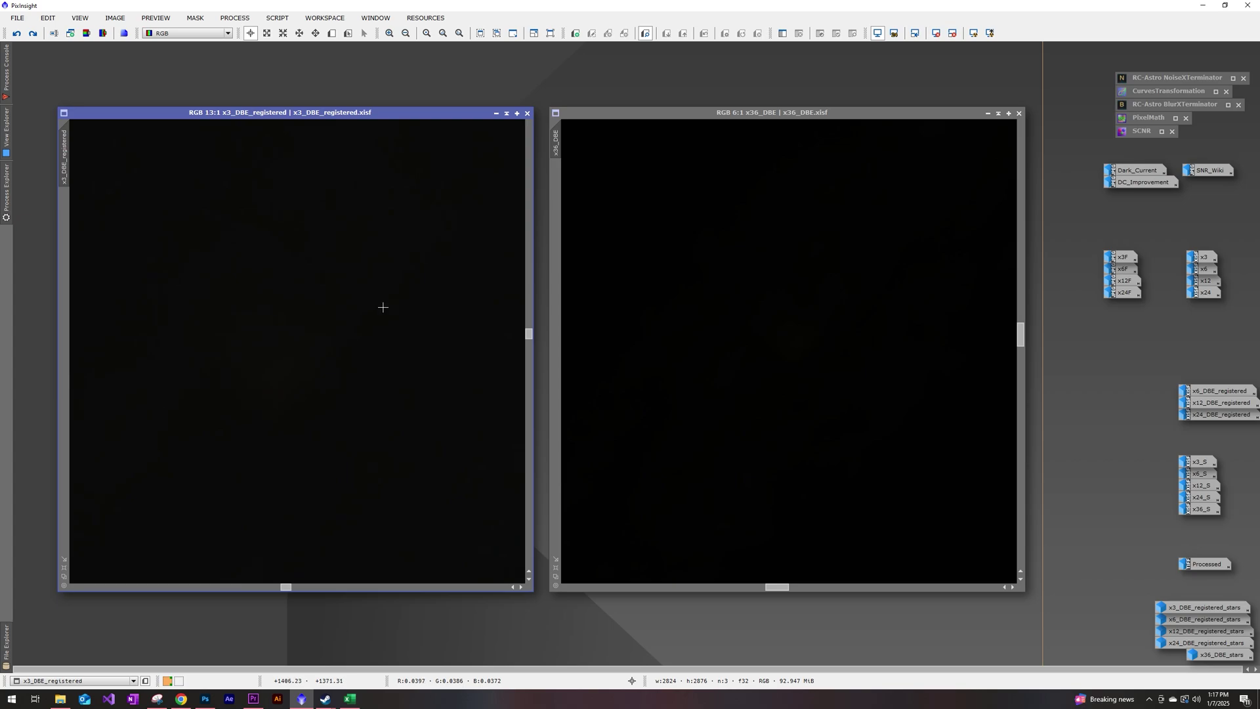
{"action": "scroll", "coordinate": [383, 307], "scroll_direction": "up", "scroll_amount": 5}
{"action": "left_click", "coordinate": [846, 397]}
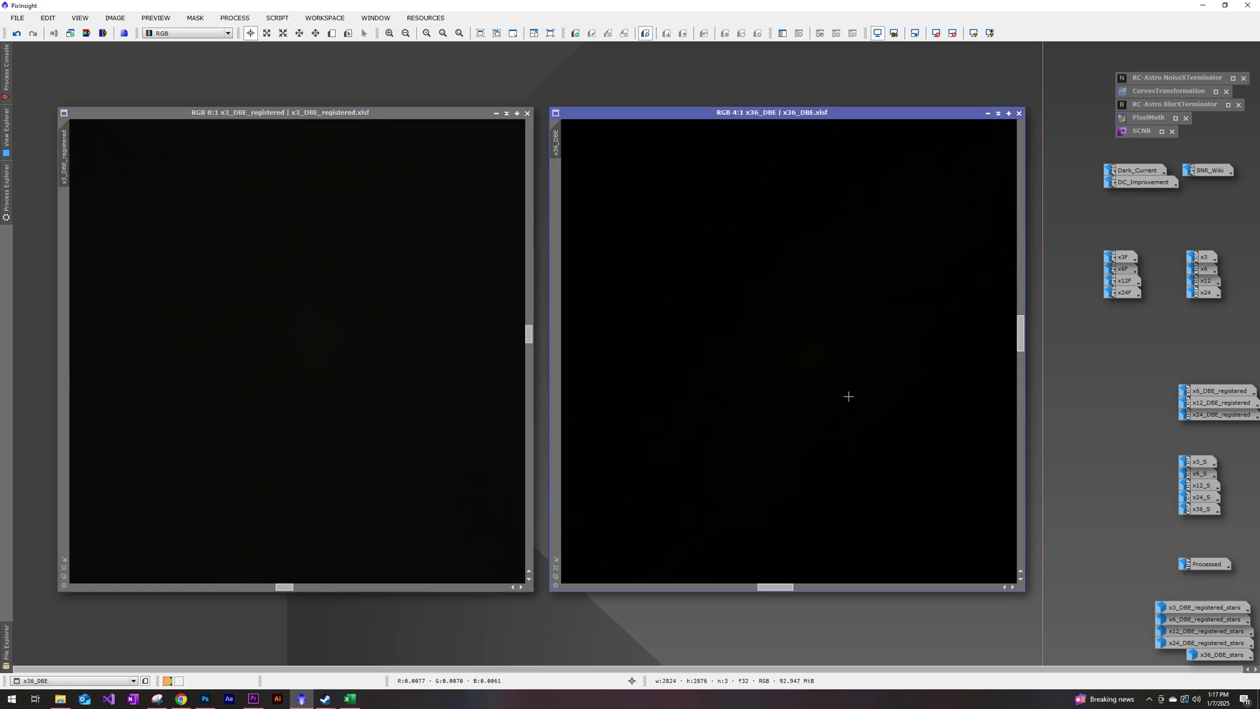
{"action": "scroll", "coordinate": [849, 396], "scroll_direction": "up", "scroll_amount": 3}
Auto-stretch both stacks and zoom each out to 1:3 to show the whole galaxy.
{"action": "left_click", "coordinate": [459, 113]}
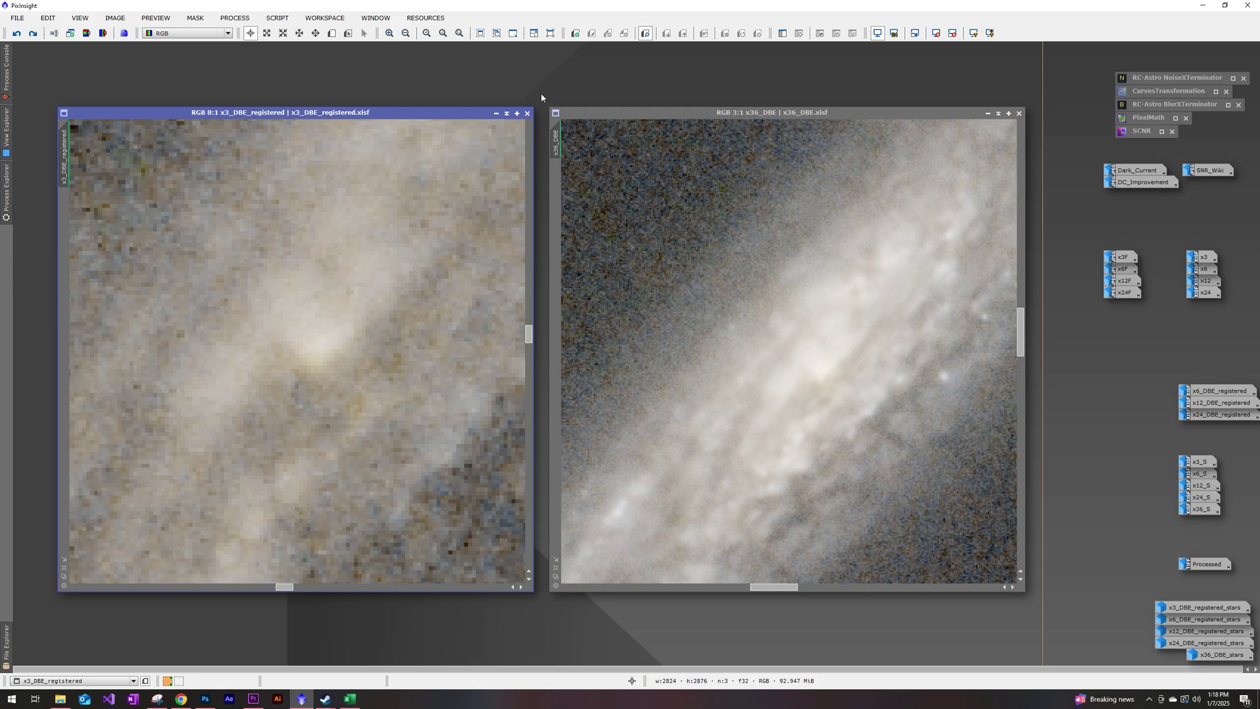
{"action": "left_click", "coordinate": [793, 374]}
{"action": "scroll", "coordinate": [792, 374], "scroll_direction": "down", "scroll_amount": 4}
{"action": "left_click", "coordinate": [519, 388]}
{"action": "scroll", "coordinate": [518, 389], "scroll_direction": "down", "scroll_amount": 6}
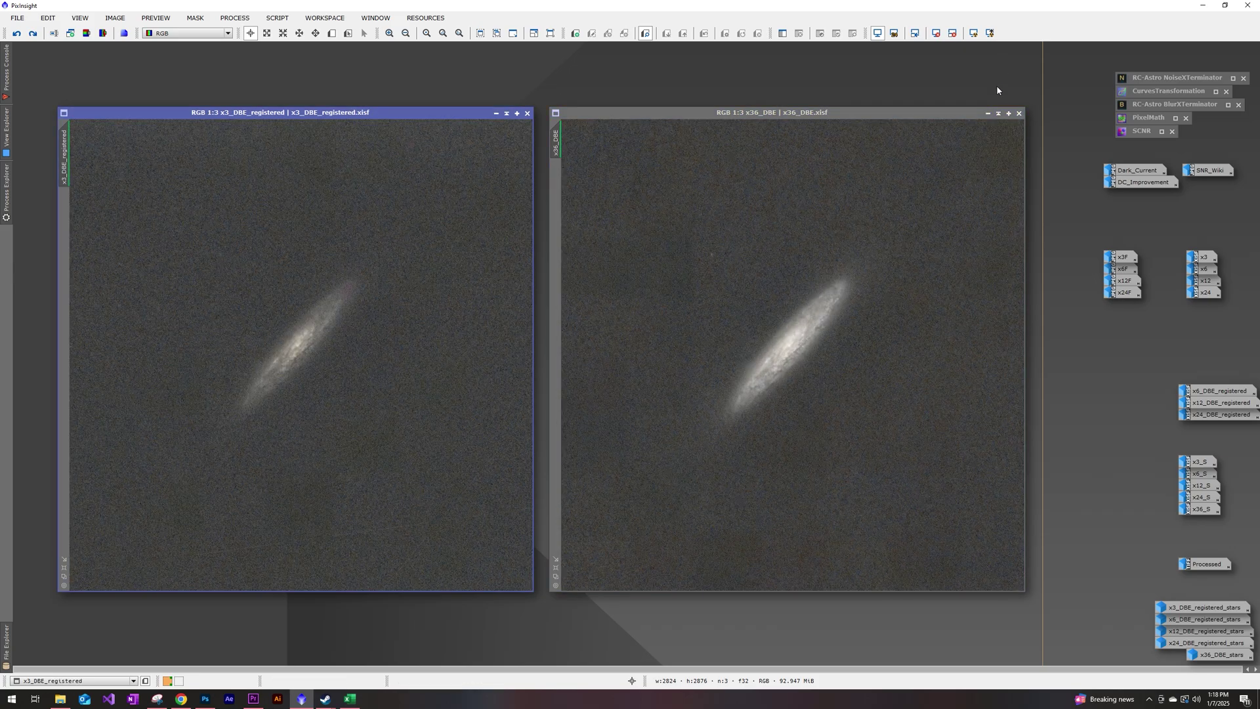
Minimize x36_DBE and open the Processed image from its workspace icon.
{"action": "left_click", "coordinate": [988, 113]}
{"action": "double_click", "coordinate": [1190, 563]}
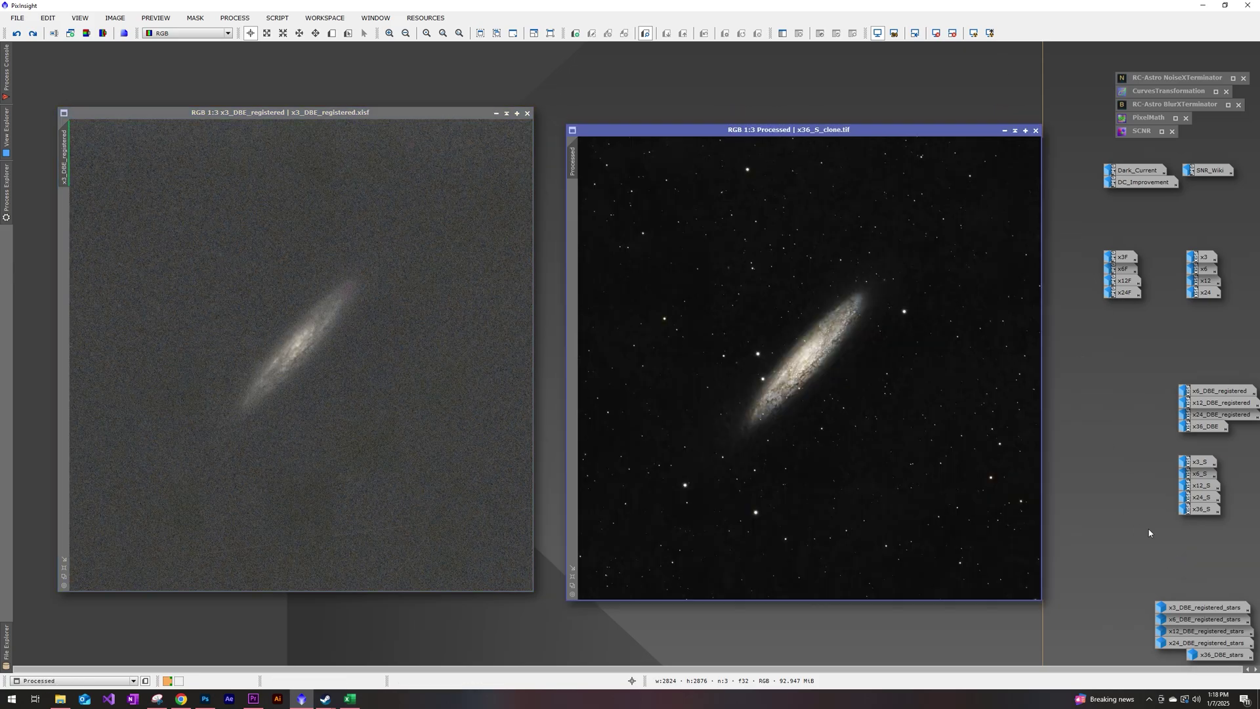